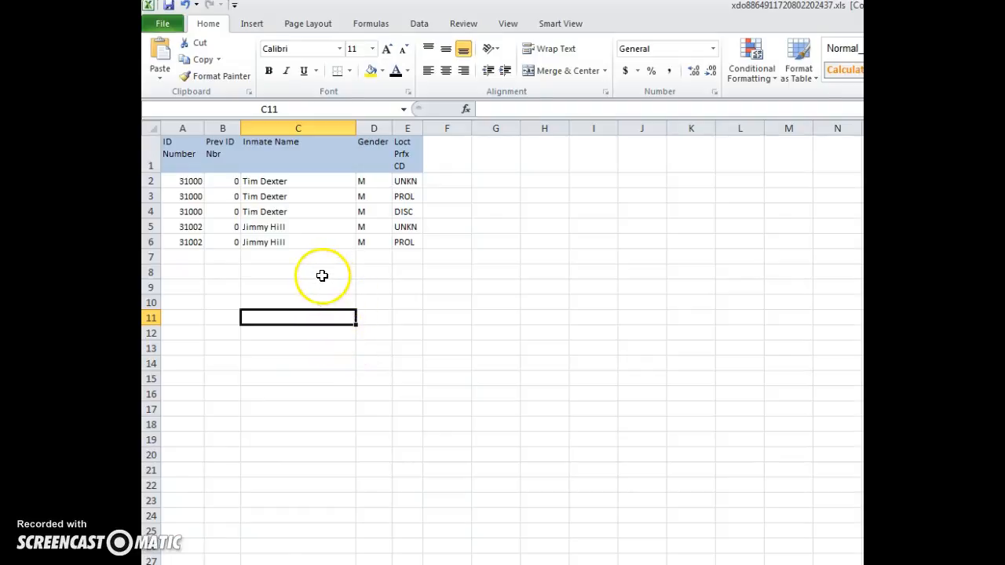
# - Clear the repeated inmate details in A3:D4 and A6:D6, leaving the location codes in column E
pyautogui.moveTo(188, 196); pyautogui.dragTo(382, 205)
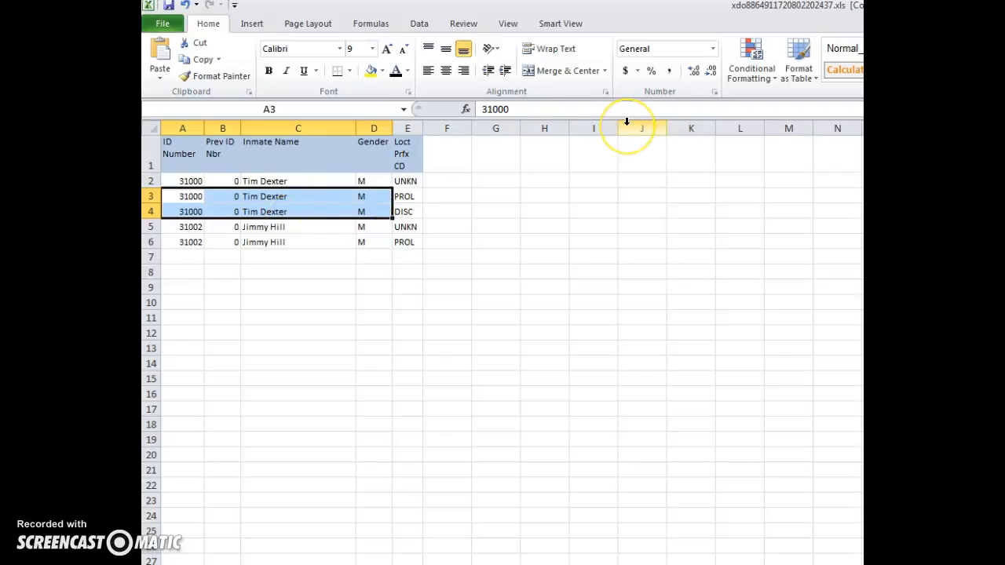
pyautogui.press('Delete')
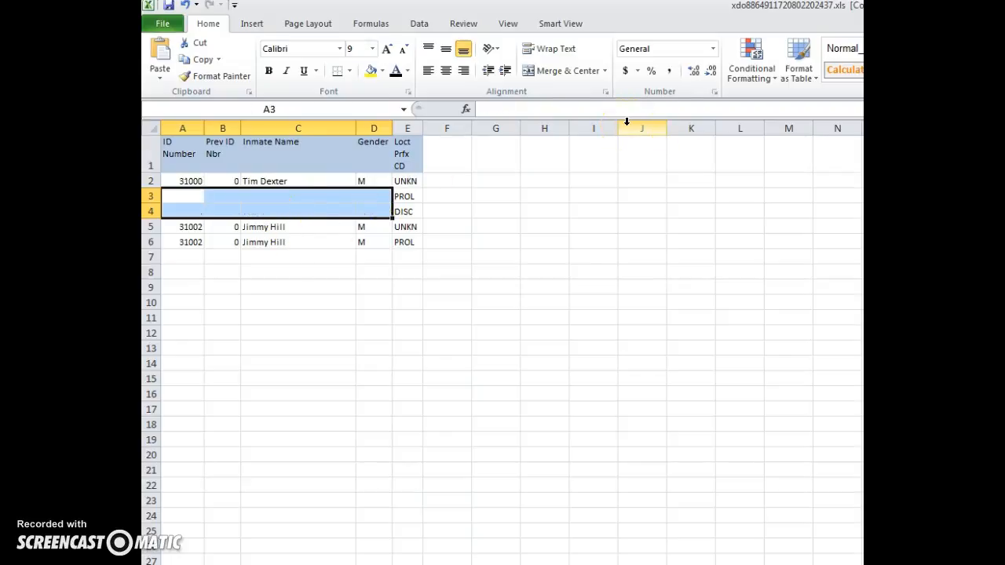
pyautogui.press('Down')
pyautogui.press('Down')
pyautogui.press('Down')
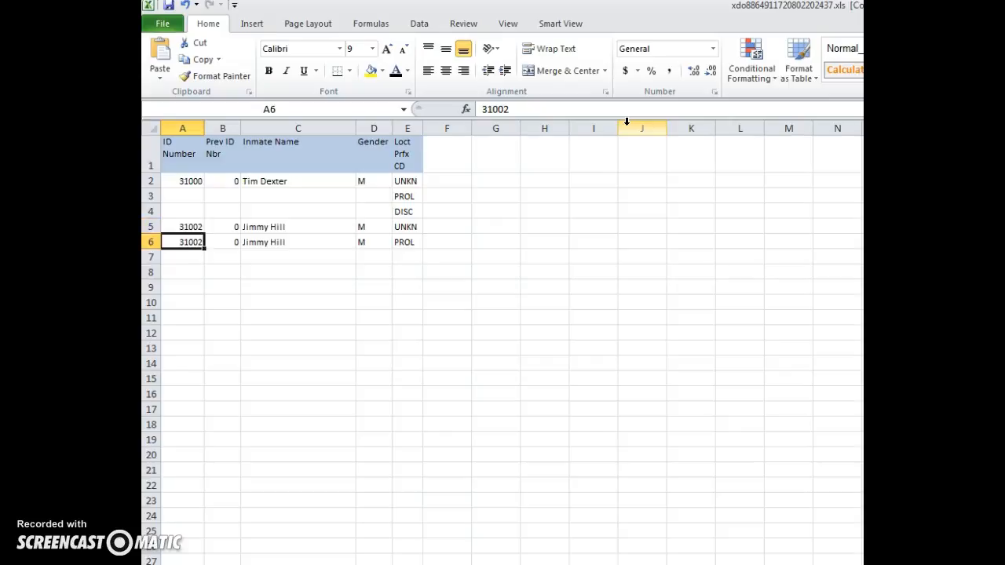
pyautogui.hotkey('shift', 'Right')
pyautogui.hotkey('shift', 'Right')
pyautogui.hotkey('shift', 'Right')
pyautogui.press('Delete')
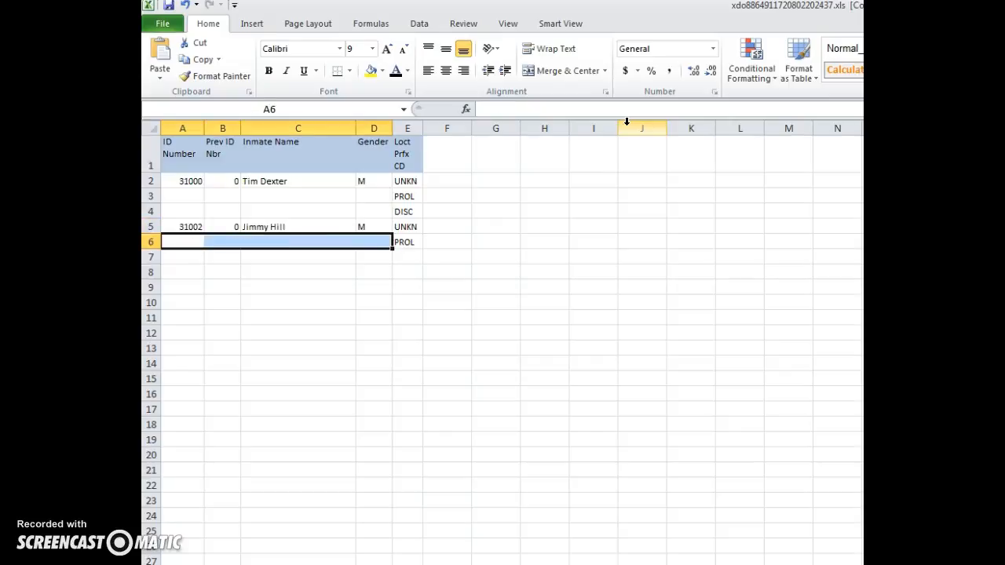
# - Examine the first inmate's record across row 2 and the location codes down to E4
pyautogui.press('Up')
pyautogui.press('Up')
pyautogui.press('Up')
pyautogui.press('Up')
pyautogui.press('Right')
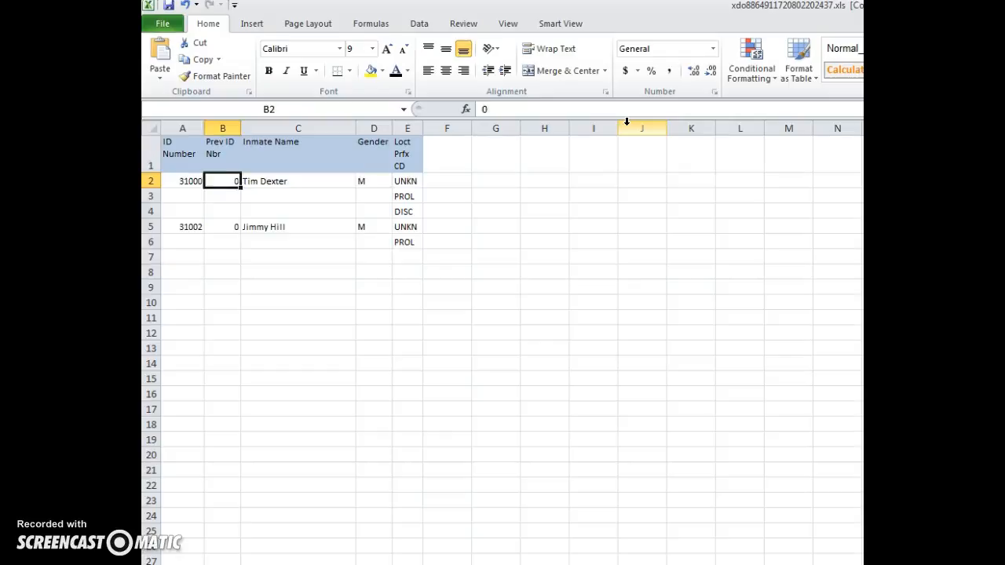
pyautogui.press('Right')
pyautogui.press('Right')
pyautogui.press('Right')
pyautogui.press('Down')
pyautogui.press('Down')
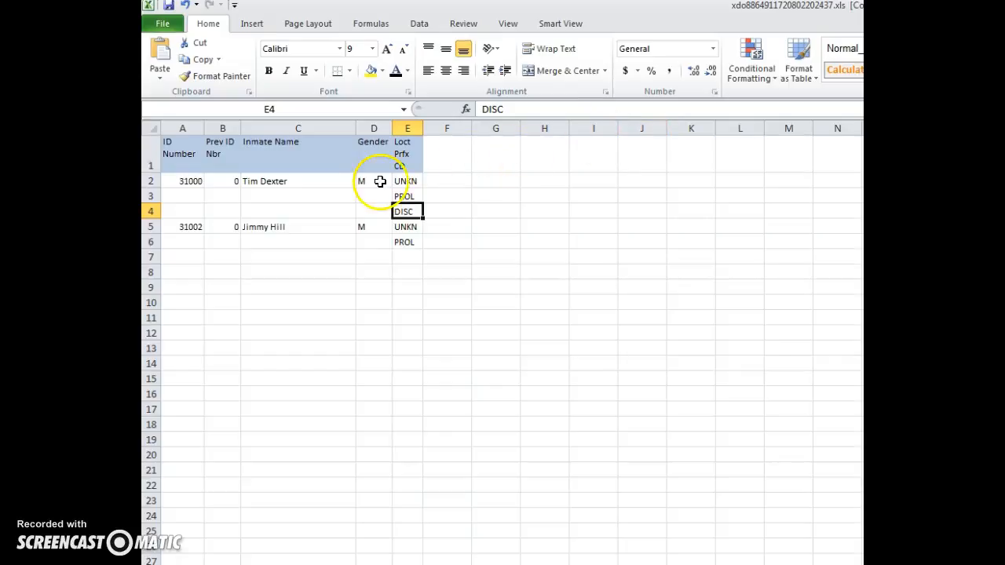
# - Undo the clearing of the repeated inmate details in A3:D4 and A6:D6
pyautogui.moveTo(187, 197); pyautogui.dragTo(273, 197)
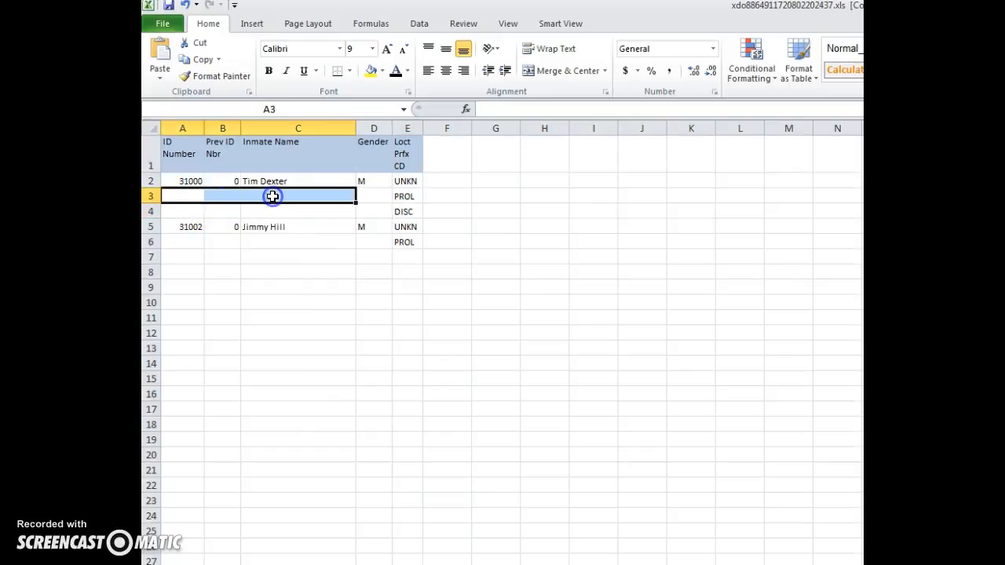
pyautogui.click(260, 197)
pyautogui.click(255, 209)
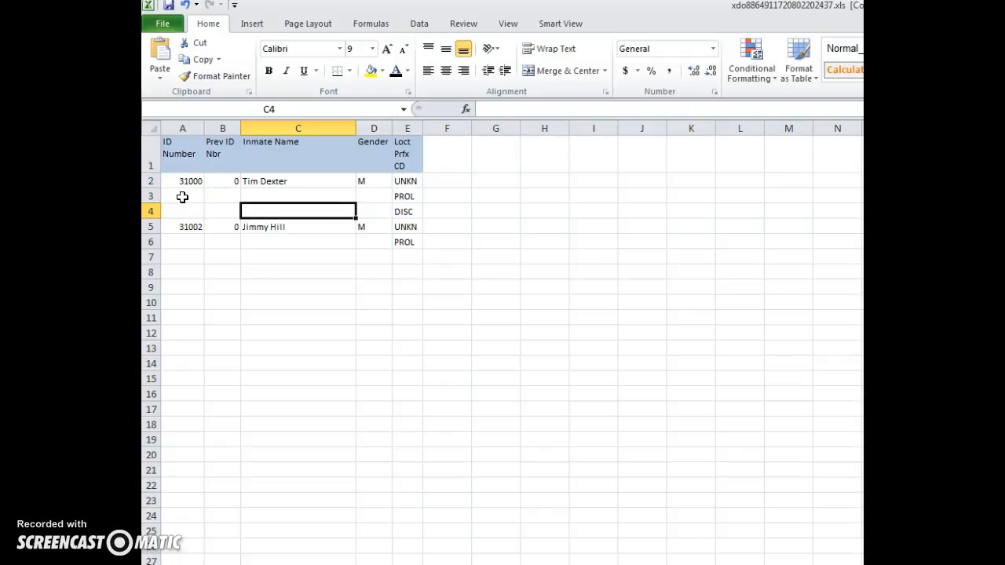
pyautogui.hotkey('ctrl', 'z')
pyautogui.hotkey('ctrl', 'z')
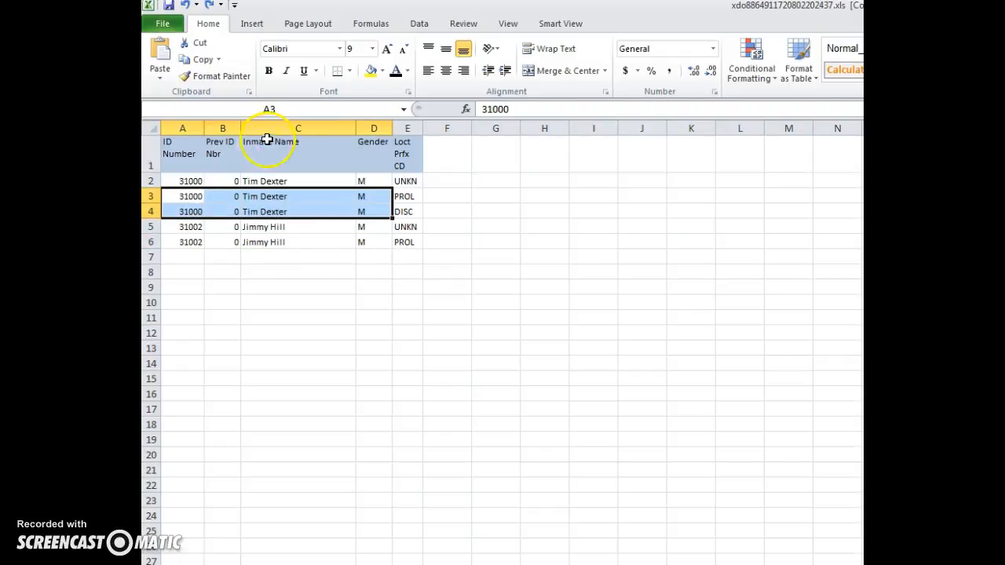
# - Set the font color of the repeated details in A3:D4 and A6:D6 to white
pyautogui.click(408, 72)
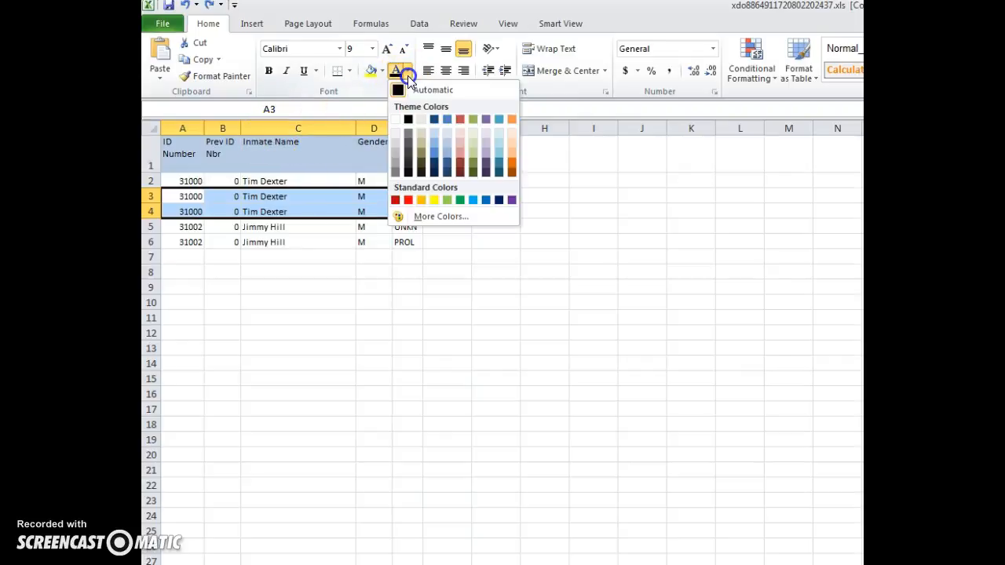
pyautogui.click(394, 120)
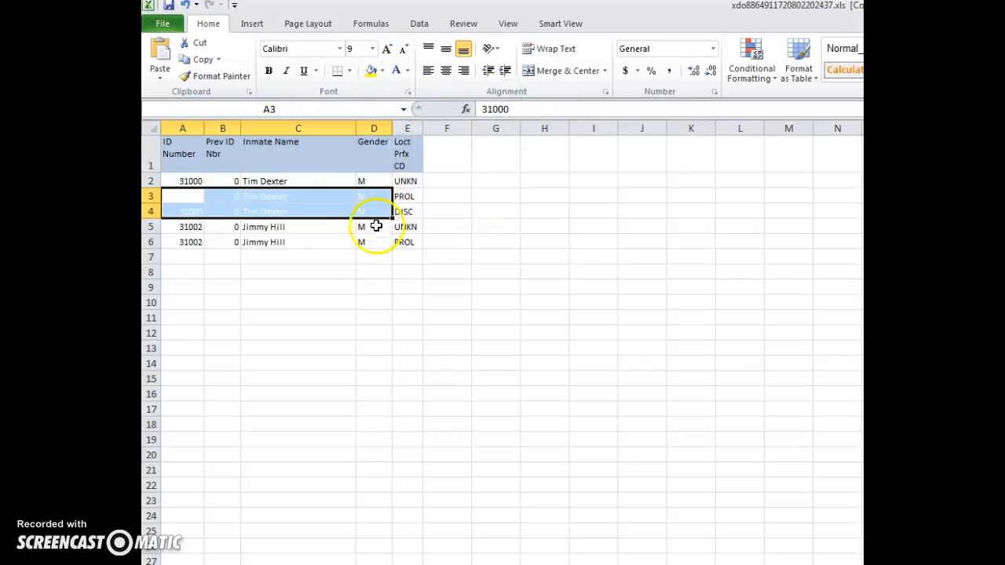
pyautogui.click(338, 268)
pyautogui.moveTo(186, 240); pyautogui.dragTo(361, 242)
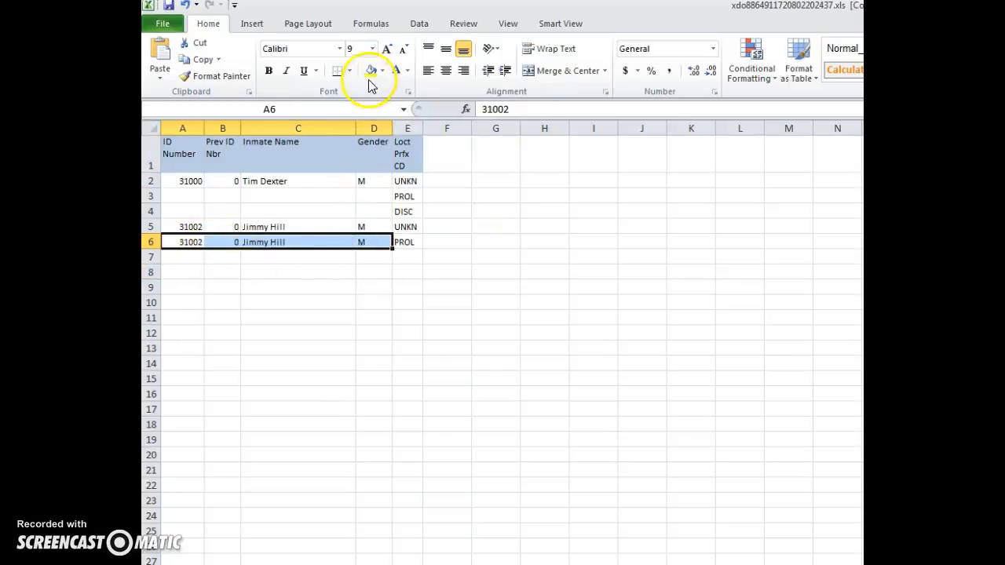
pyautogui.click(395, 71)
pyautogui.click(307, 275)
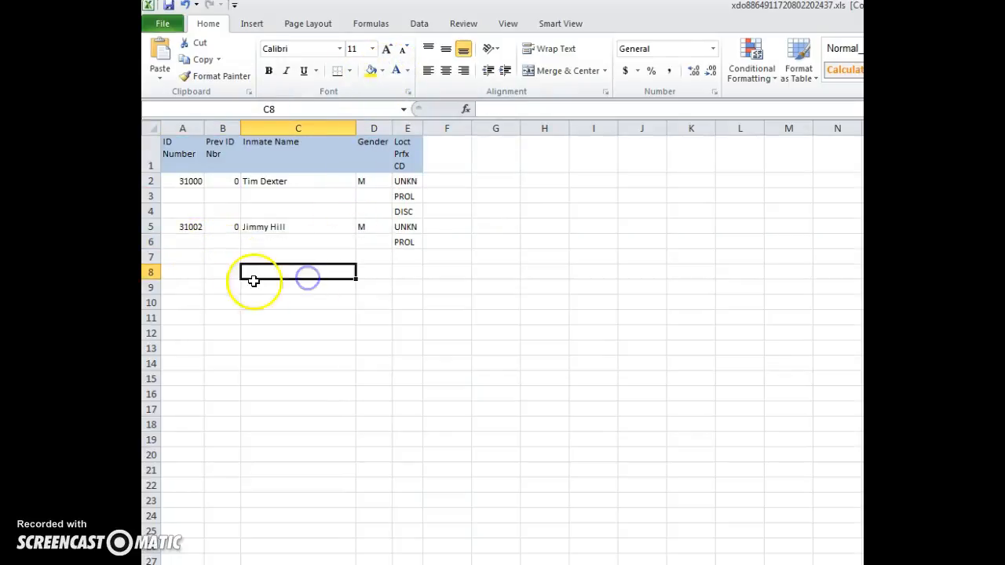
# - Set the font color of the repeated details in A3:D4 and A6:D6 back to Automatic
pyautogui.moveTo(172, 182); pyautogui.dragTo(408, 242)
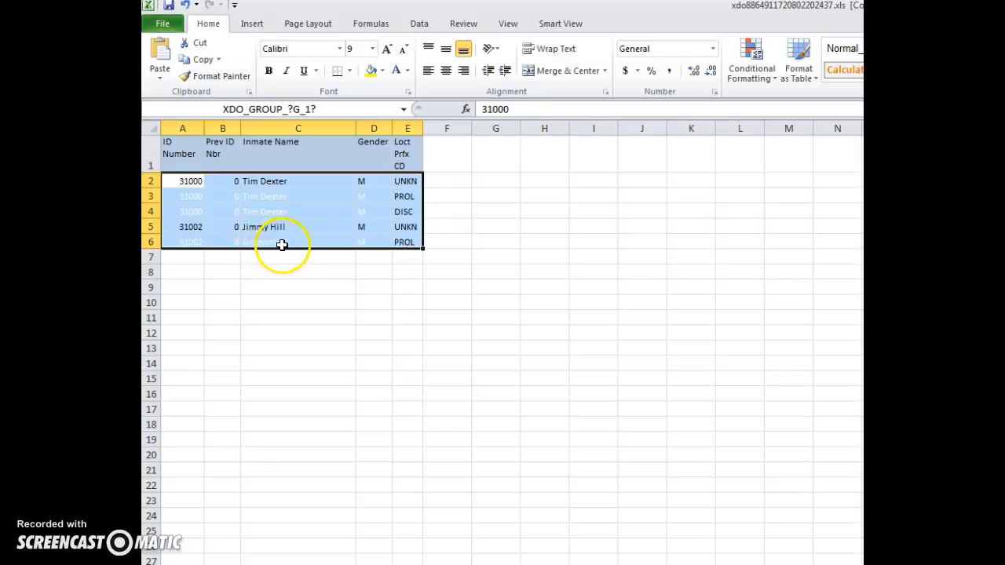
pyautogui.click(279, 243)
pyautogui.moveTo(186, 196); pyautogui.dragTo(368, 211)
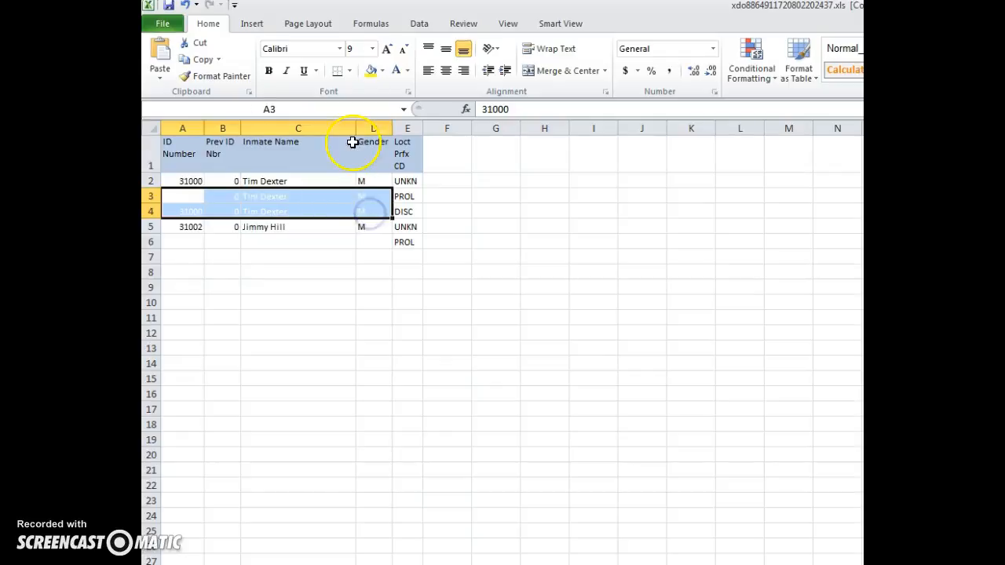
pyautogui.click(408, 74)
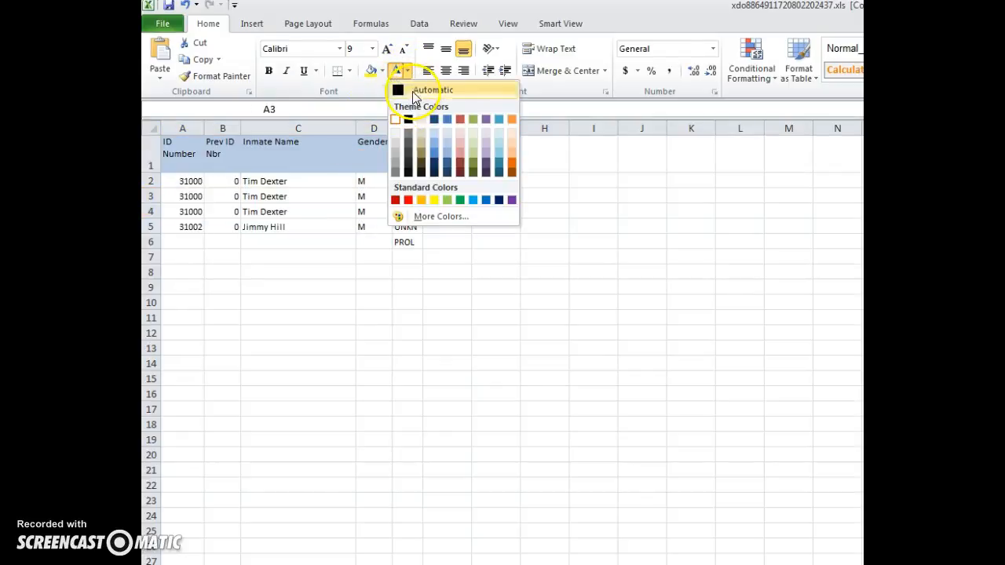
pyautogui.click(404, 88)
pyautogui.moveTo(197, 241); pyautogui.dragTo(364, 240)
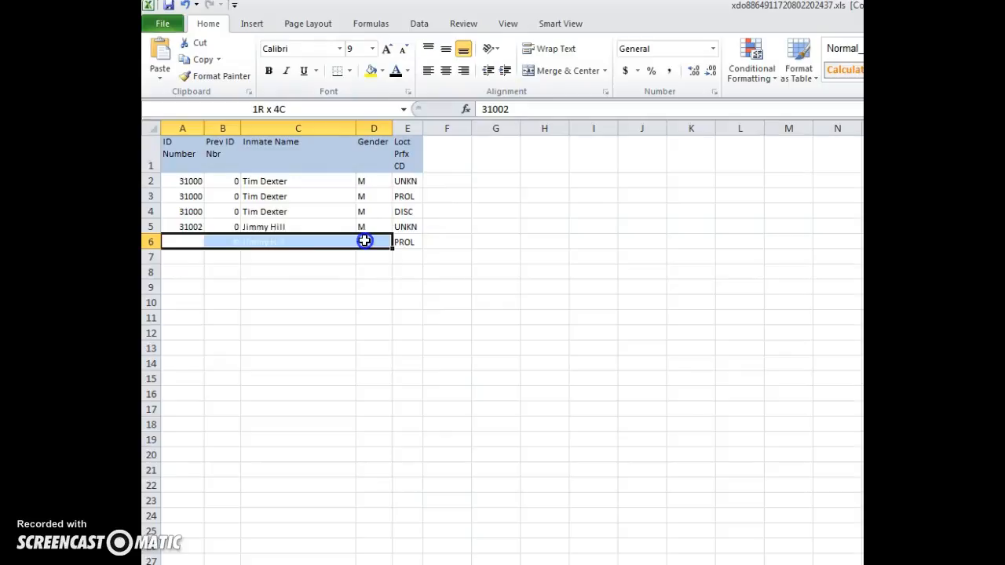
pyautogui.click(395, 72)
pyautogui.click(329, 286)
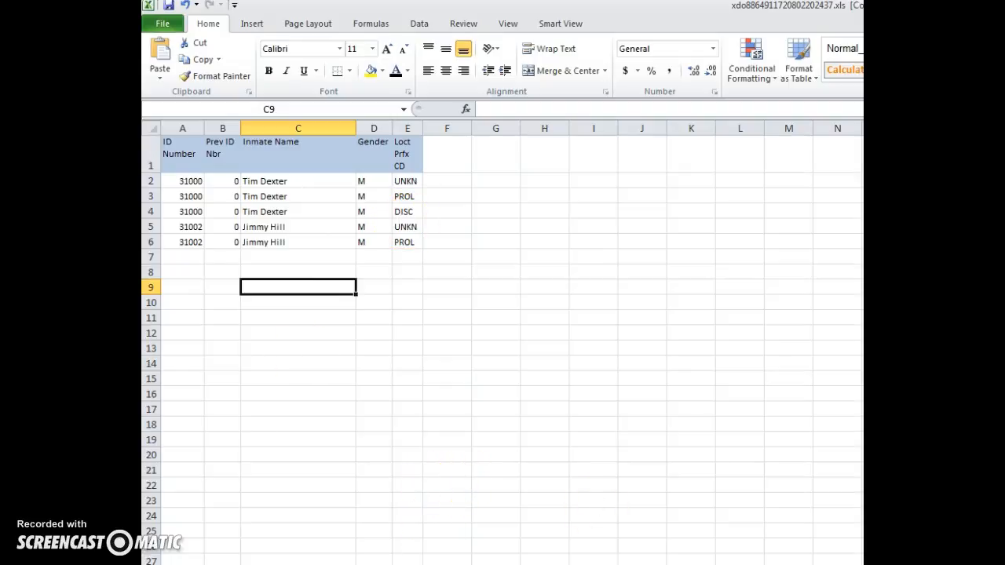
# - Close the generated report workbook without saving the changes
pyautogui.hotkey('alt', 'F4')
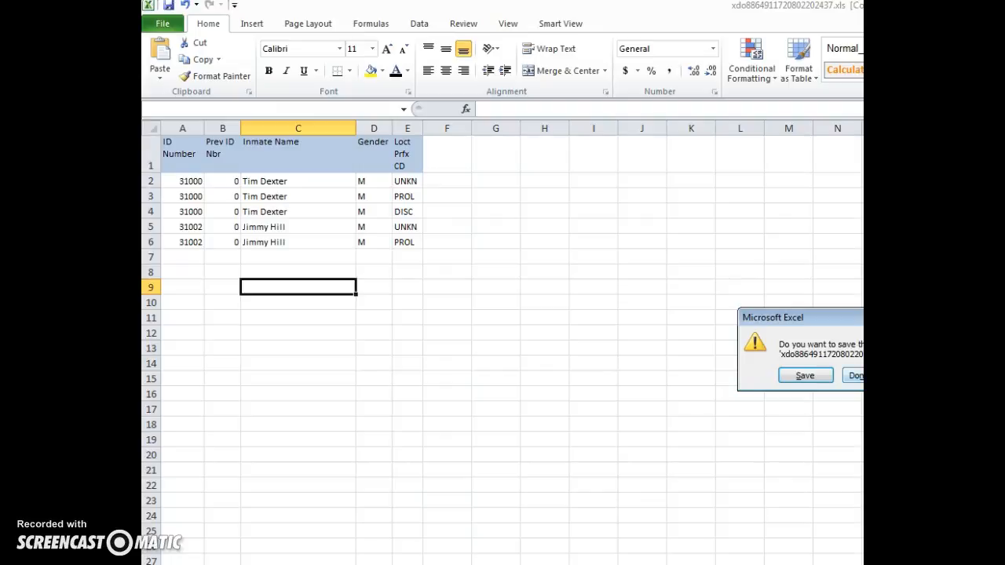
pyautogui.click(854, 375)
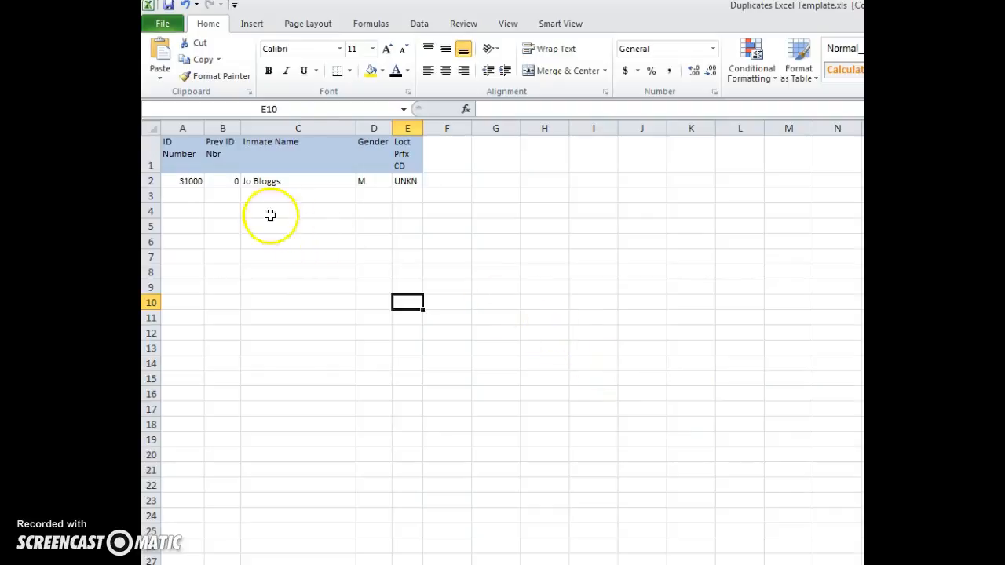
# - Check the defined names of the individual field cells in row 2 and of the whole range A2:E2
pyautogui.click(180, 182)
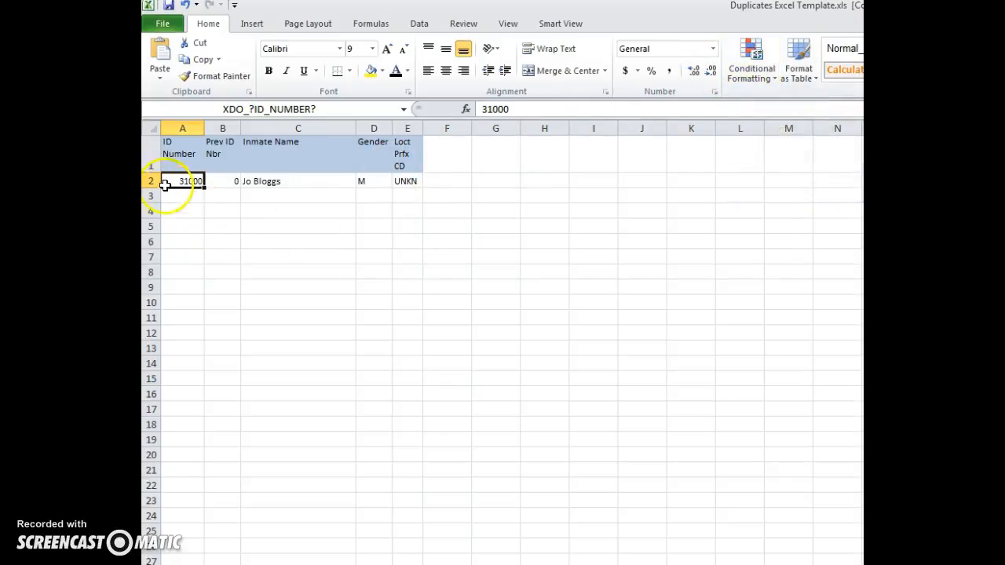
pyautogui.click(223, 108)
pyautogui.click(224, 181)
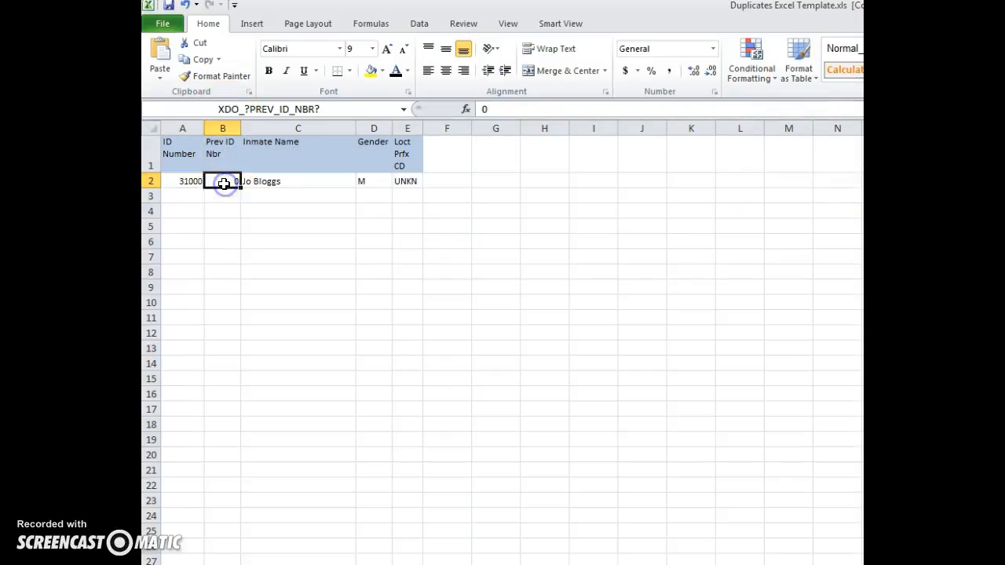
pyautogui.press('Tab')
pyautogui.press('Tab')
pyautogui.press('Tab')
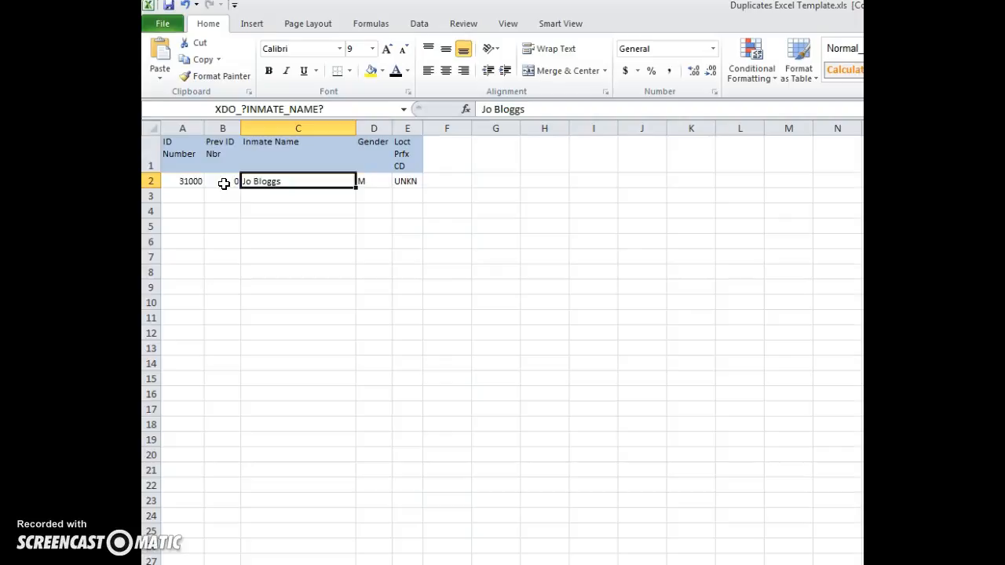
pyautogui.hotkey('shift', 'Left')
pyautogui.hotkey('shift', 'Left')
pyautogui.hotkey('shift', 'Left')
pyautogui.hotkey('shift', 'Left')
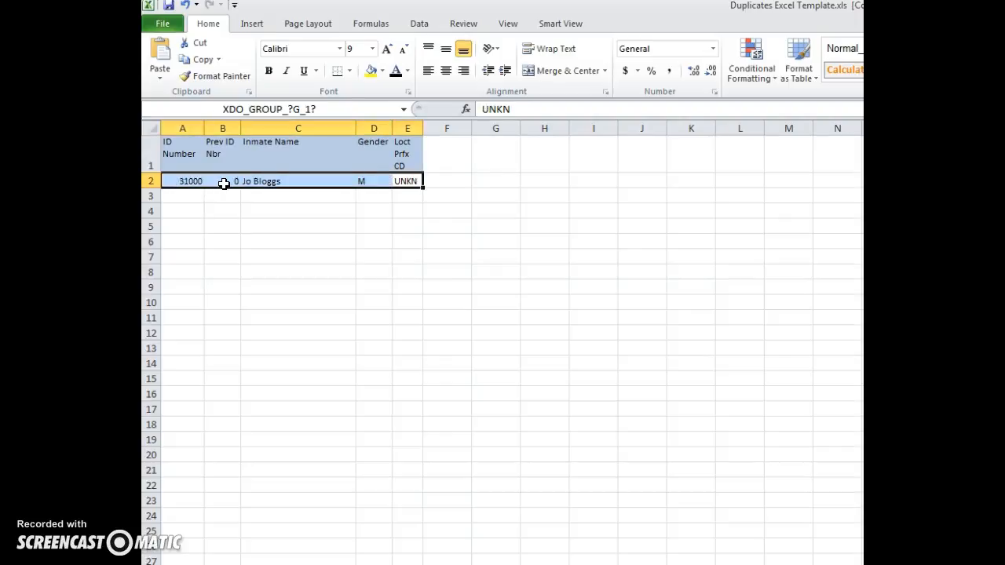
pyautogui.click(321, 109)
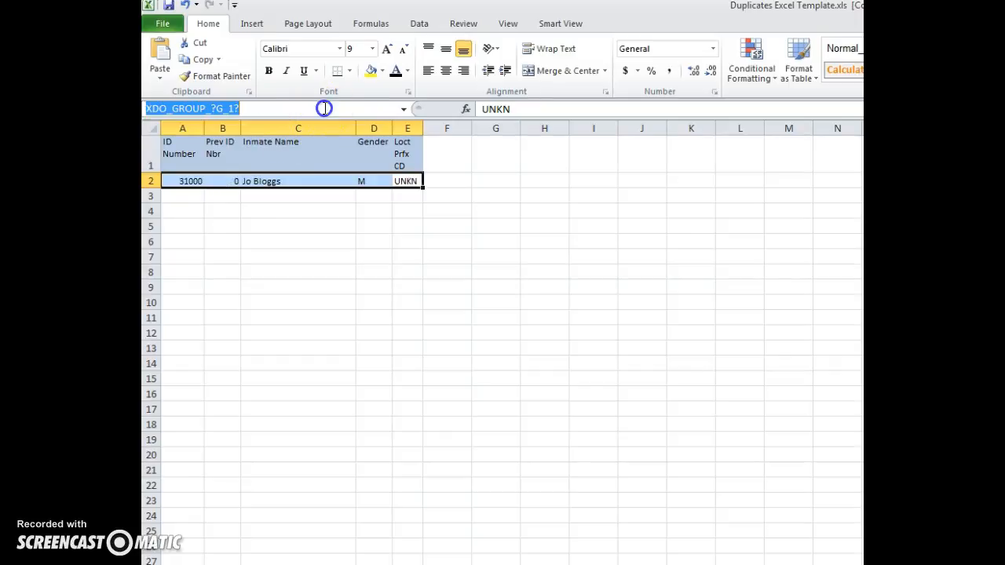
pyautogui.click(264, 185)
# - Create a formula-based conditional formatting rule for the ID Number cell A2 with the formula =A1=A2
pyautogui.click(191, 185)
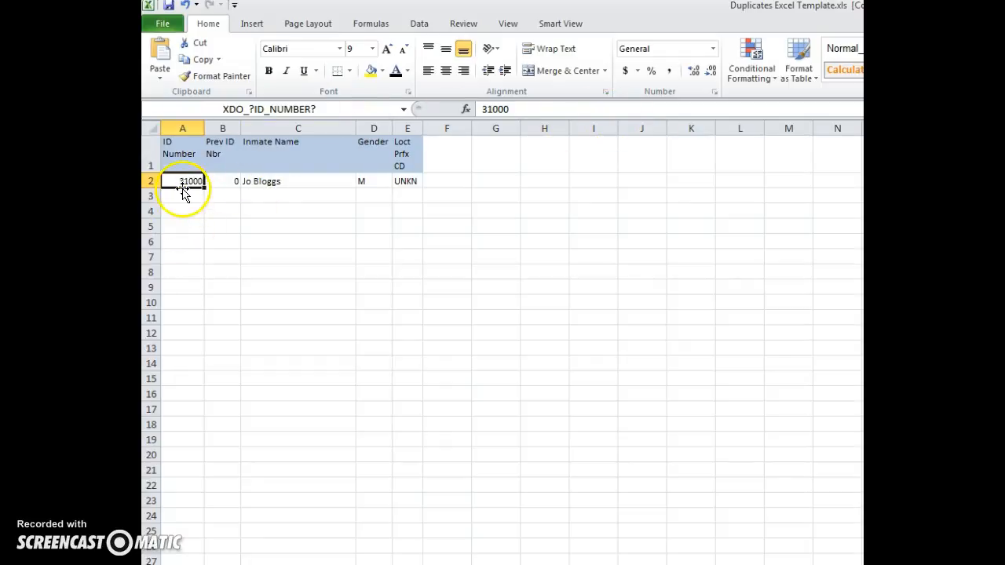
pyautogui.click(738, 78)
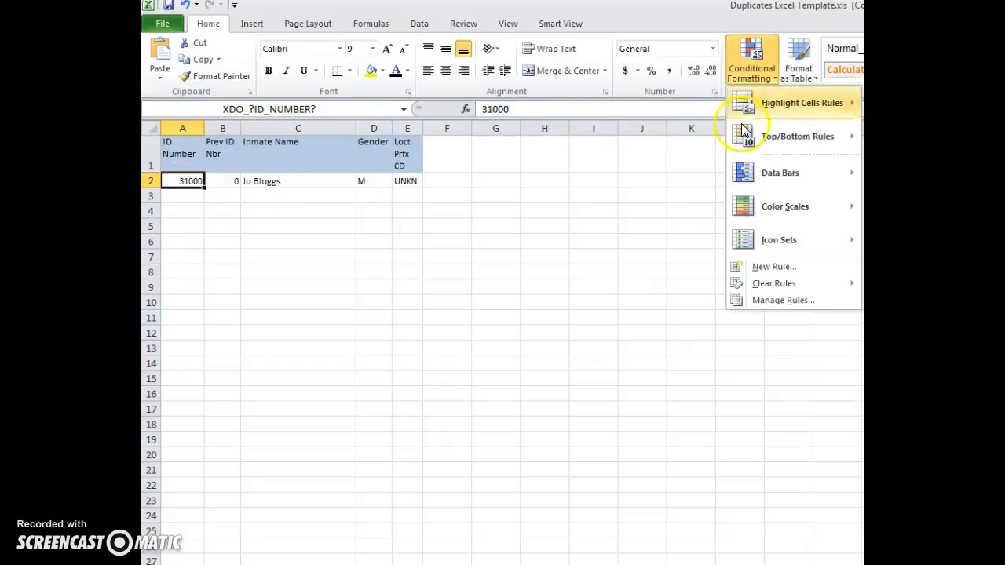
pyautogui.click(765, 303)
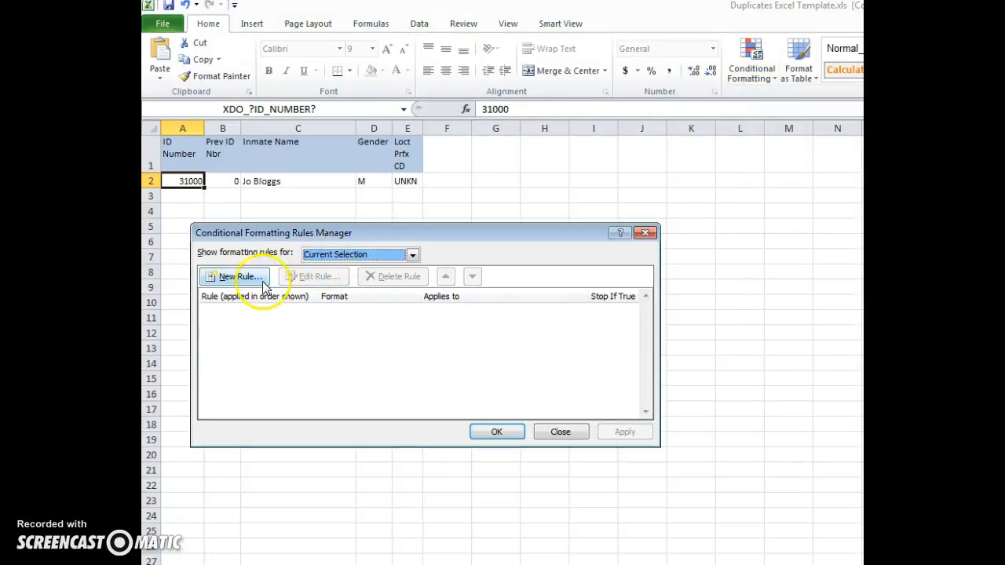
pyautogui.click(237, 281)
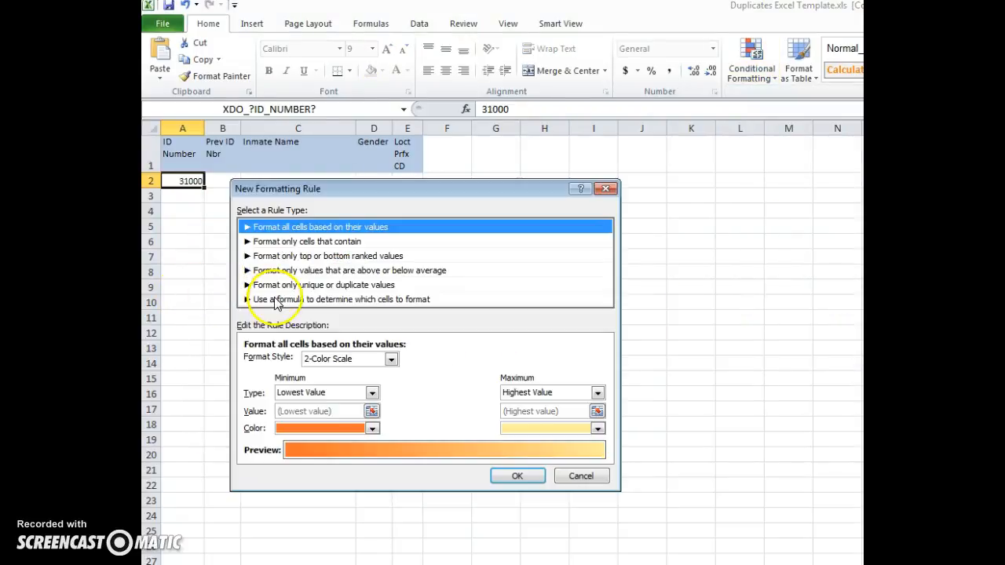
pyautogui.click(281, 300)
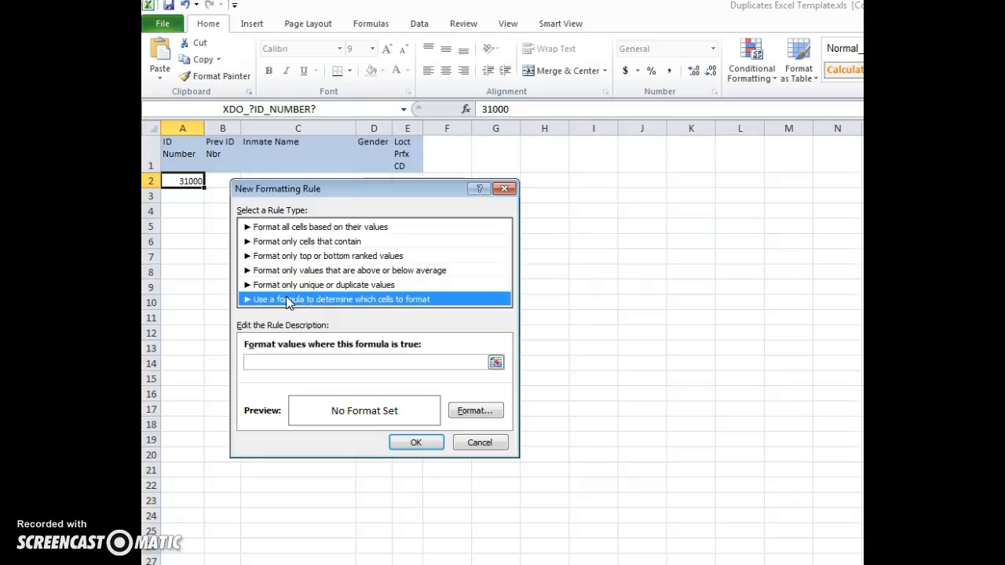
pyautogui.click(270, 361)
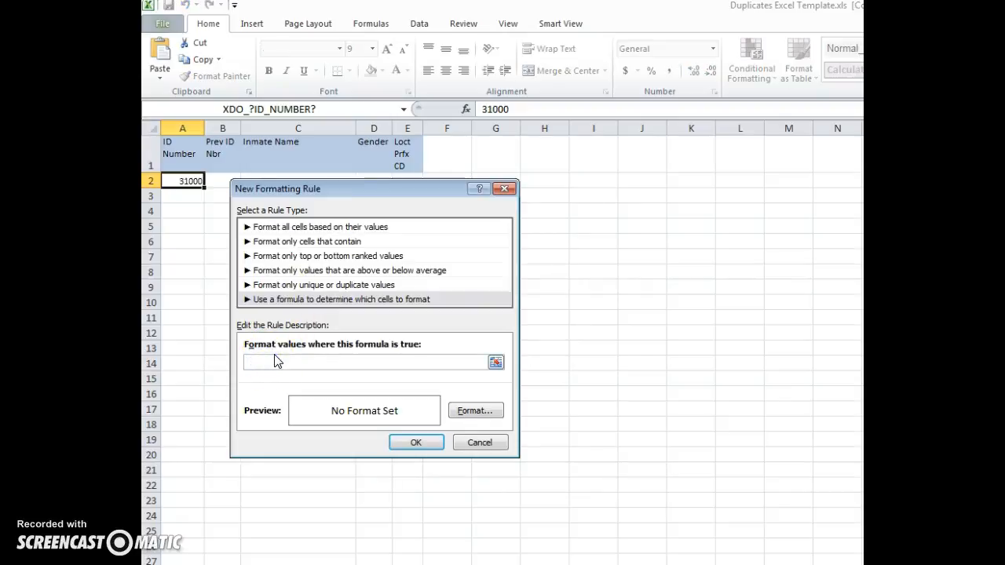
pyautogui.write('=A1=A2')
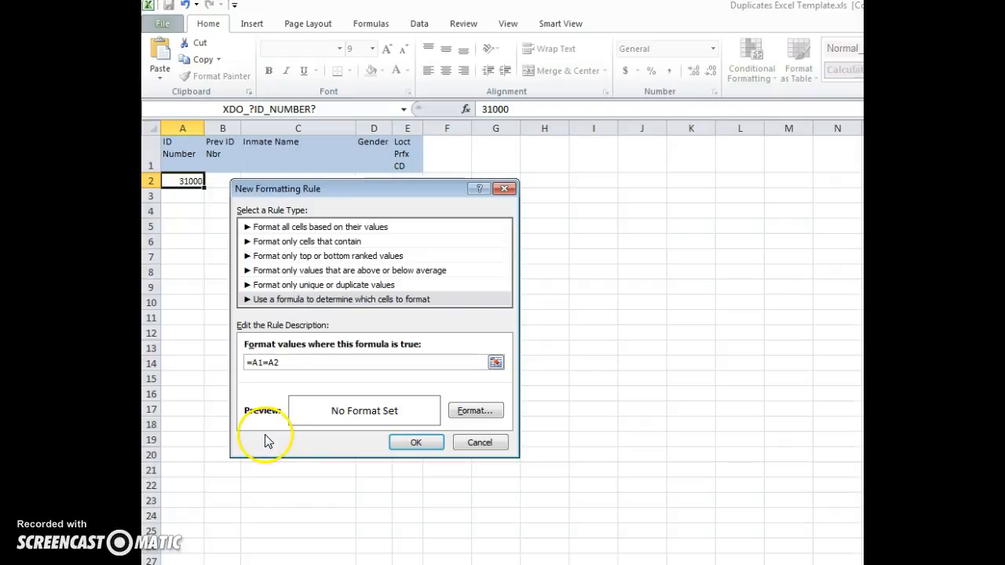
# - Set the new rule's font color to white and add the rule for A2
pyautogui.click(479, 417)
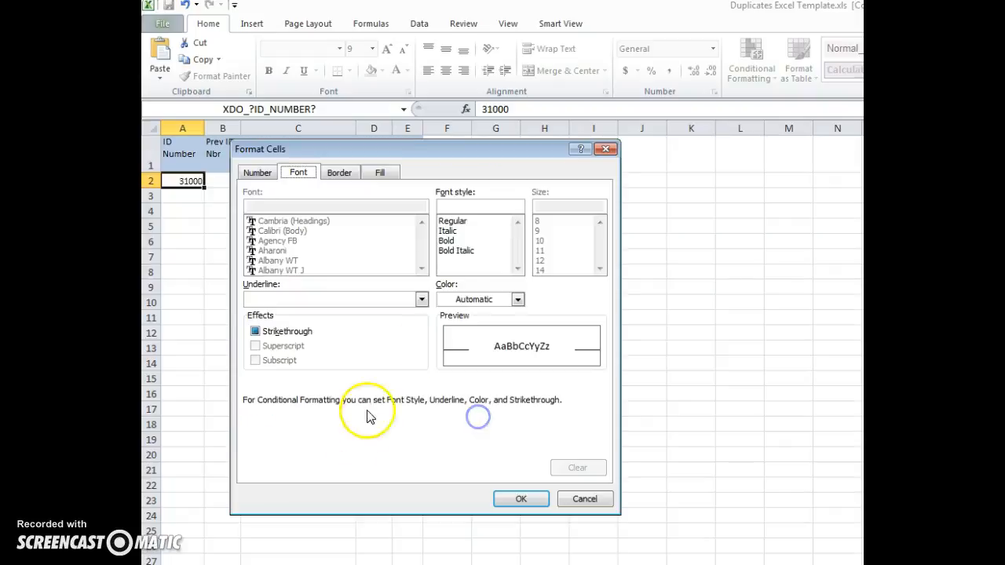
pyautogui.click(471, 300)
pyautogui.click(444, 348)
pyautogui.click(521, 500)
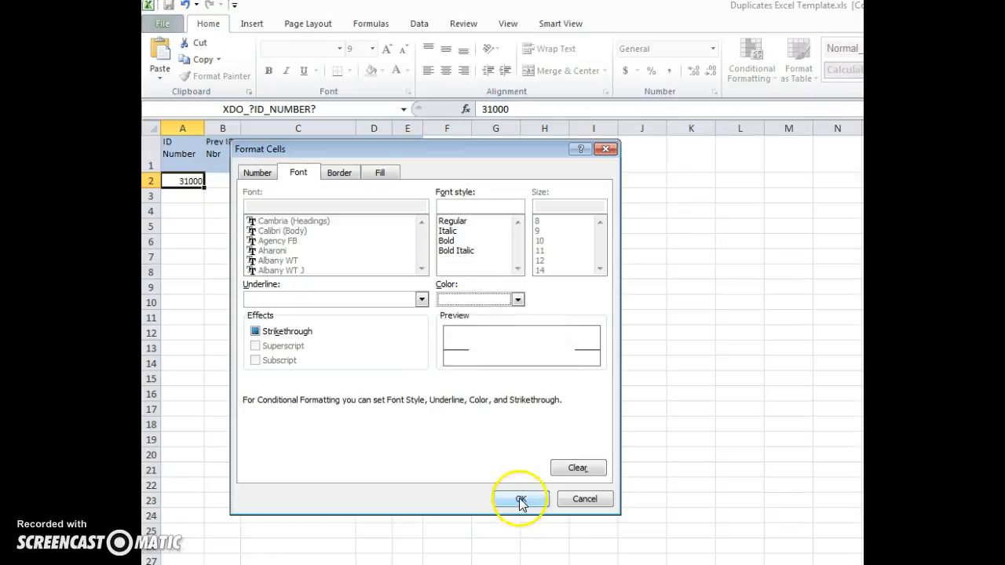
pyautogui.click(416, 443)
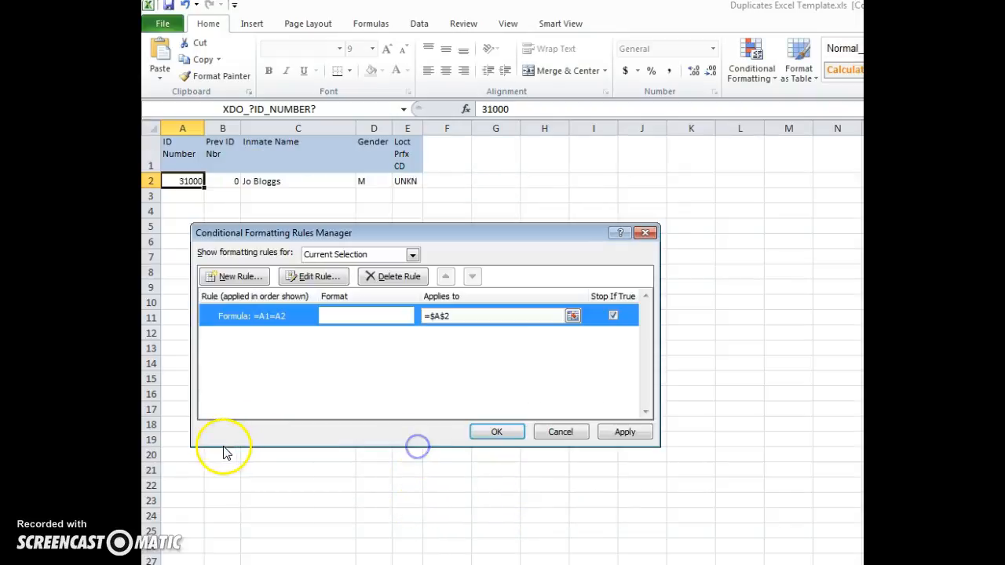
pyautogui.click(179, 158)
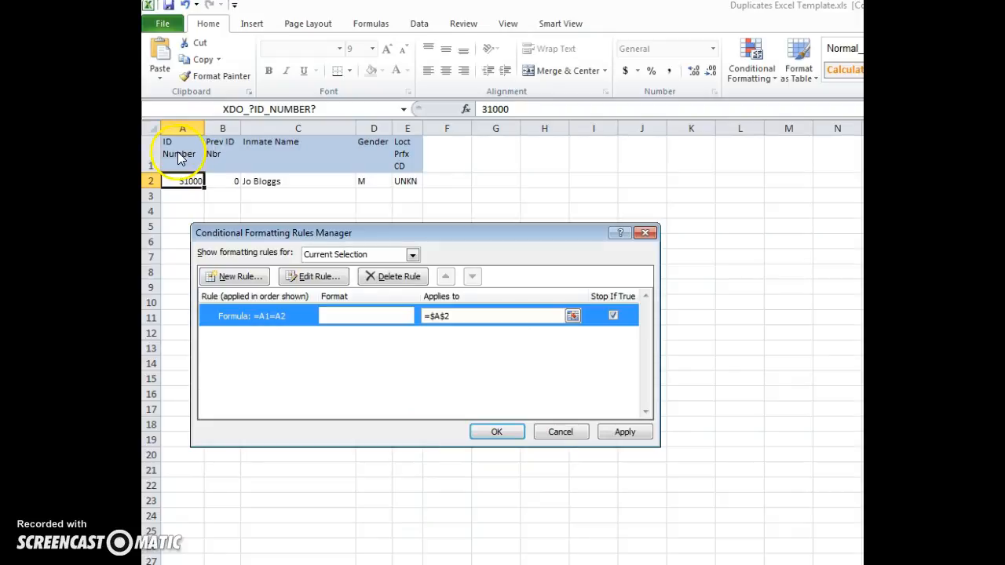
pyautogui.click(182, 184)
pyautogui.click(183, 194)
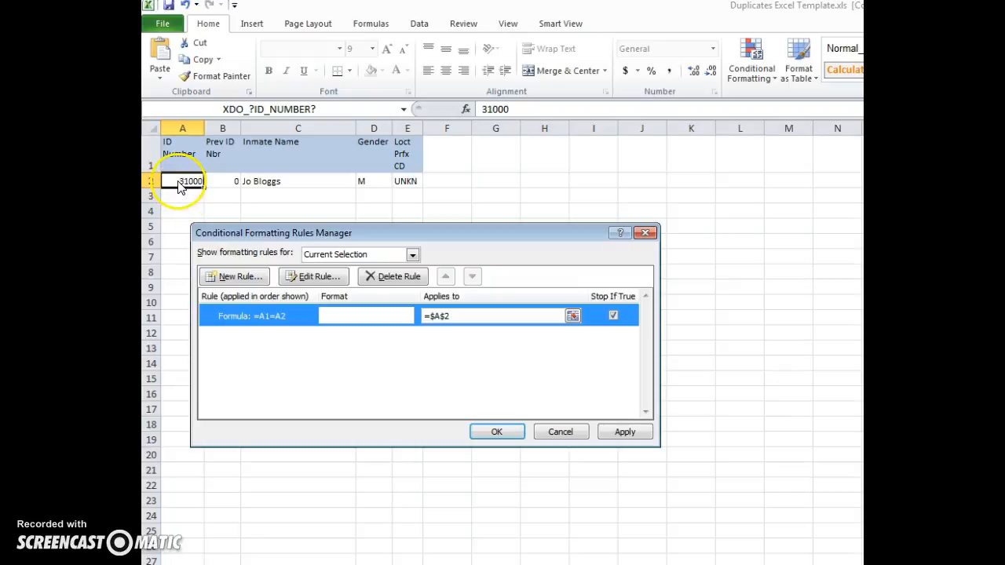
pyautogui.click(179, 202)
pyautogui.click(180, 218)
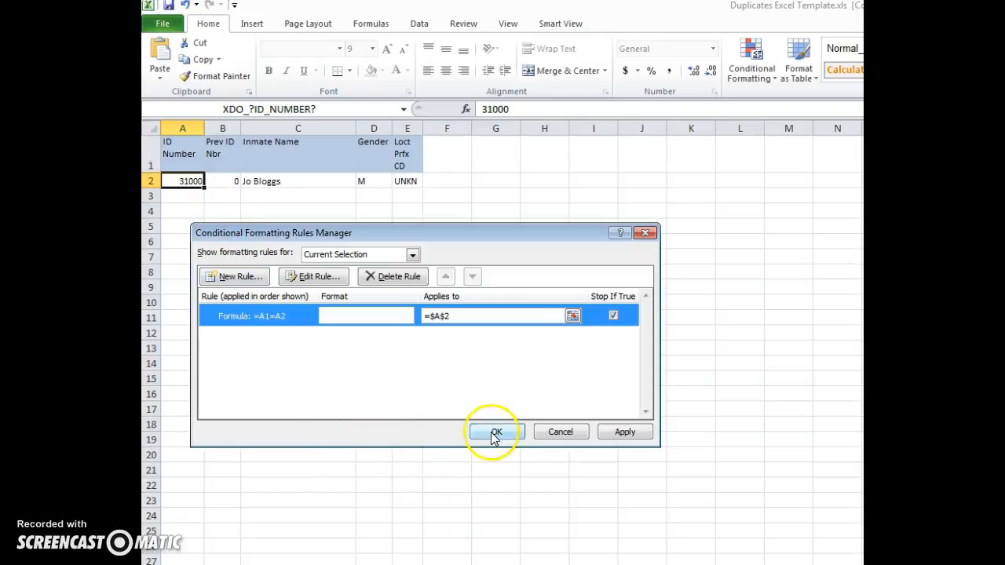
# - Apply the ID Number rule and list the conditional formatting rules for this worksheet
pyautogui.click(618, 434)
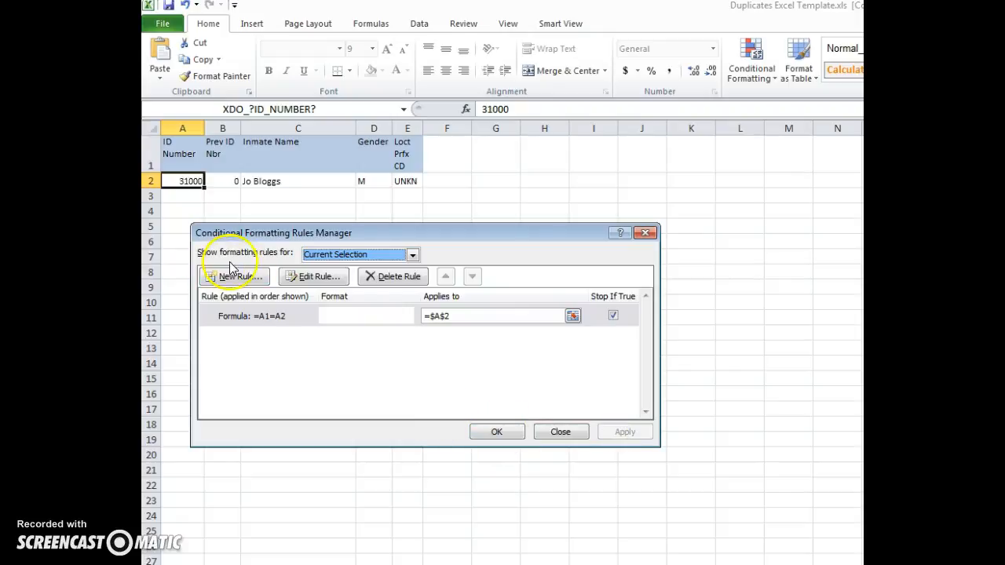
pyautogui.click(330, 256)
pyautogui.click(330, 279)
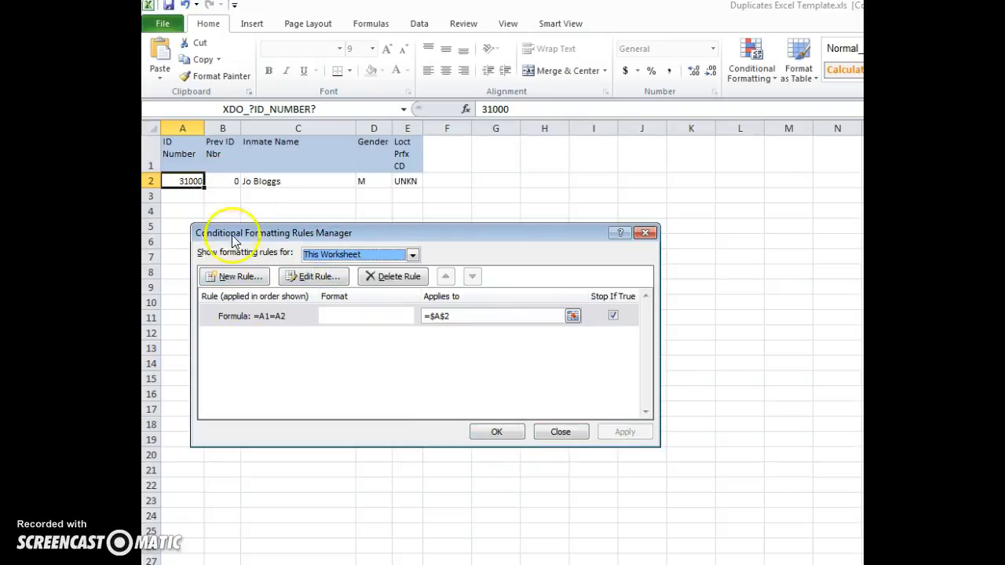
# - Create another formula-based conditional formatting rule with the formula =B1=B2 for the Prev ID Nbr column
pyautogui.click(228, 278)
pyautogui.click(290, 300)
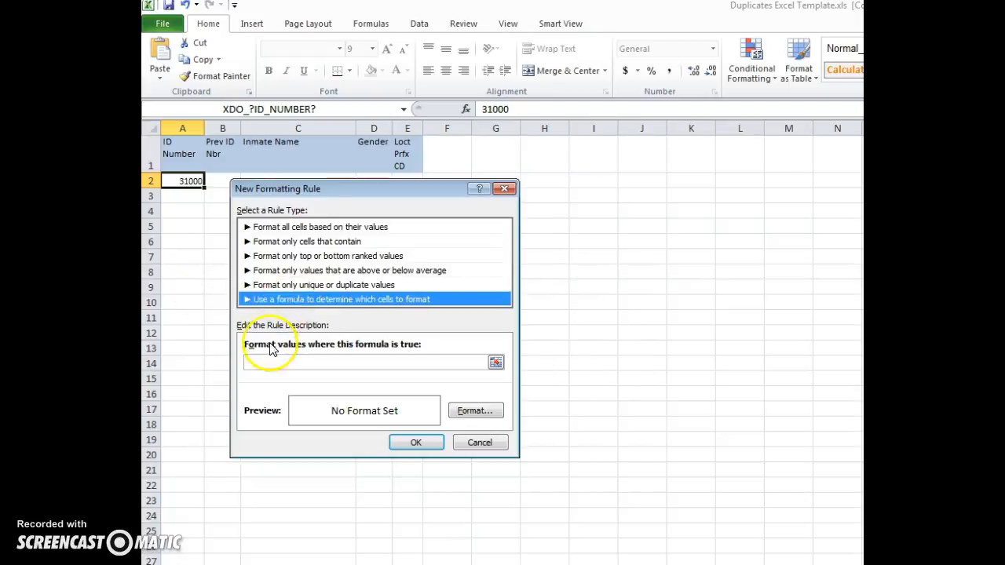
pyautogui.click(268, 361)
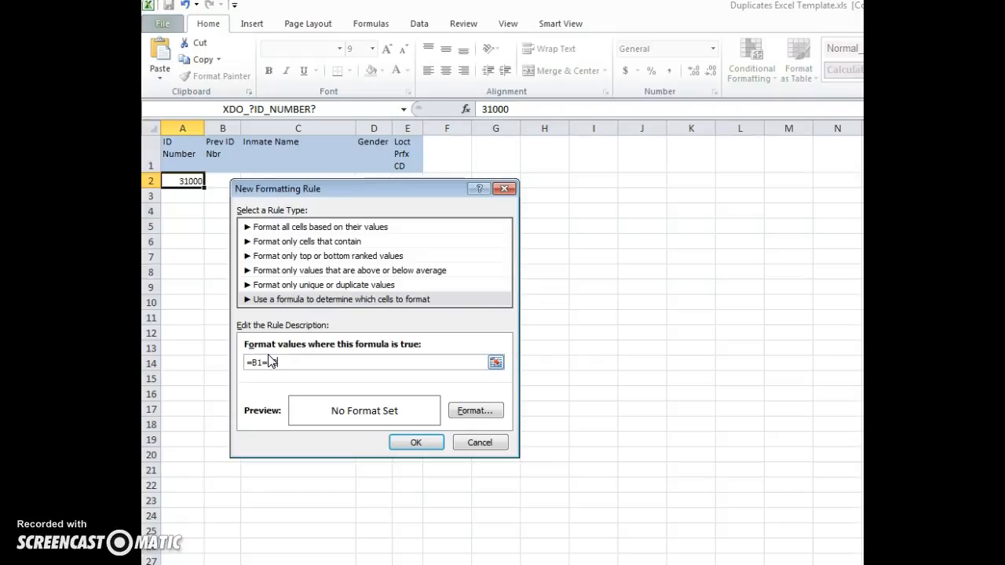
# - Set the font color of the =B1=B2 rule to white, add the rule and apply it
pyautogui.click(477, 411)
pyautogui.click(451, 299)
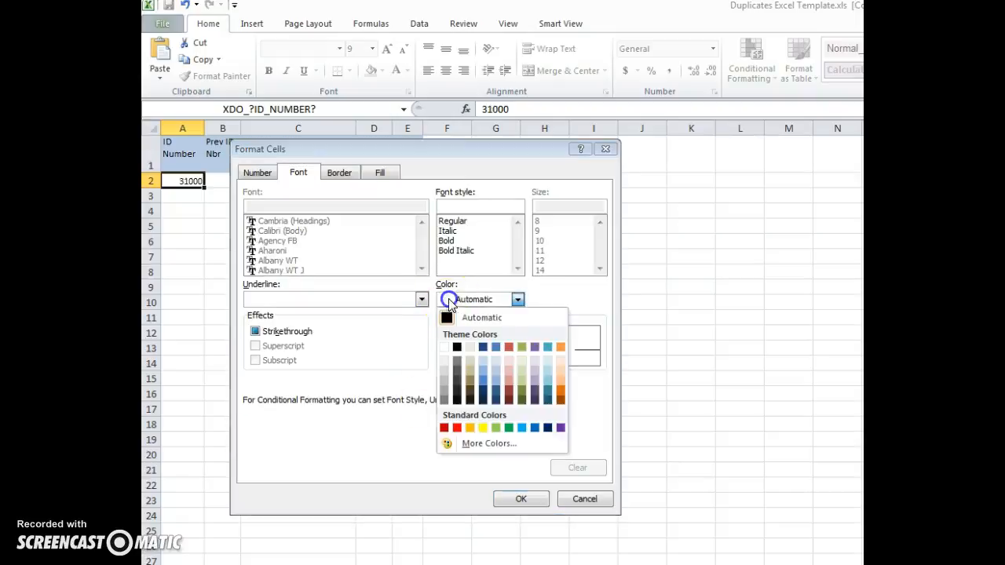
pyautogui.click(443, 348)
pyautogui.click(514, 499)
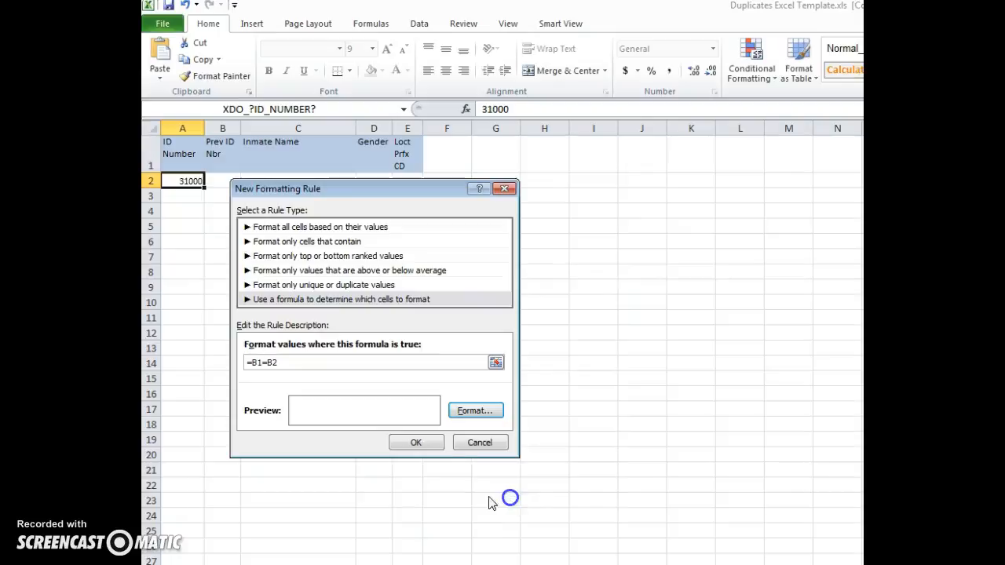
pyautogui.click(417, 443)
pyautogui.click(625, 433)
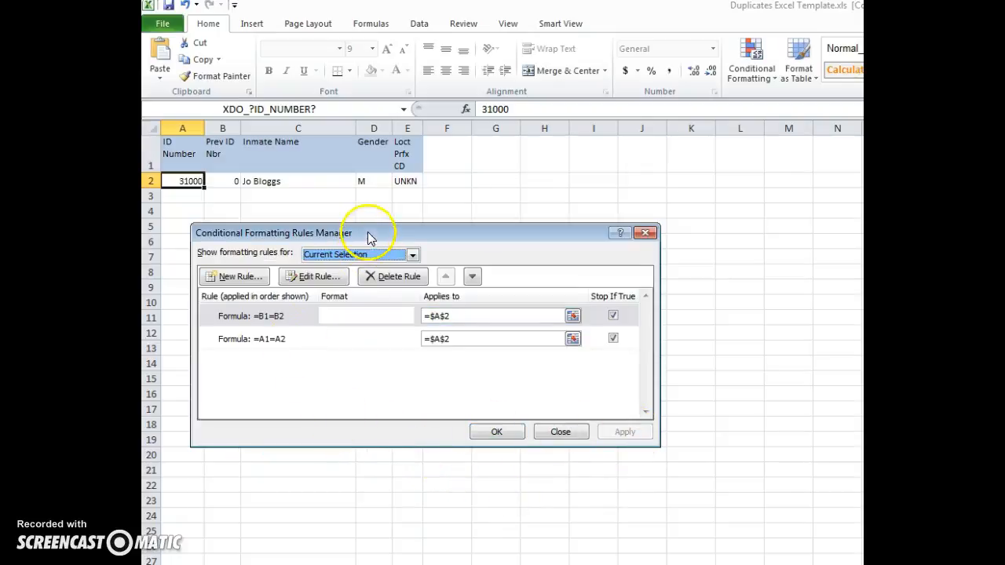
# - Make the =B1=B2 rule apply to =$B$2, apply the change and list the rules for this worksheet
pyautogui.moveTo(367, 239); pyautogui.dragTo(428, 227)
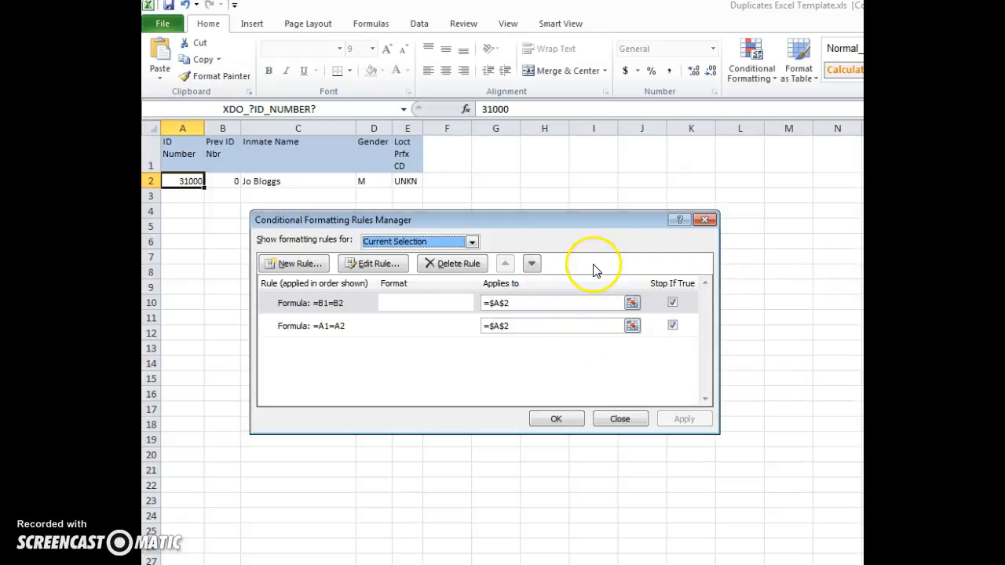
pyautogui.click(515, 305)
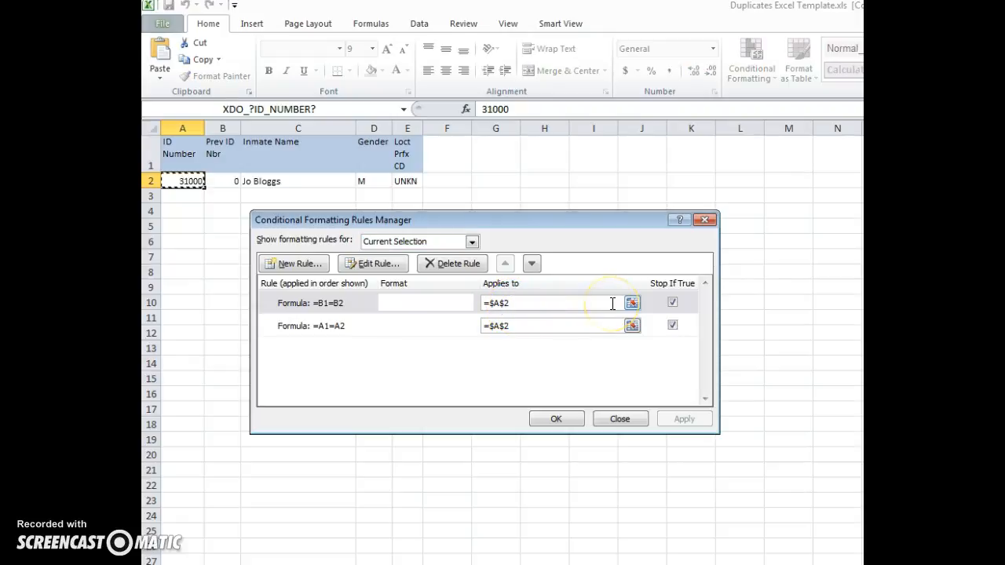
pyautogui.press('BackSpace')
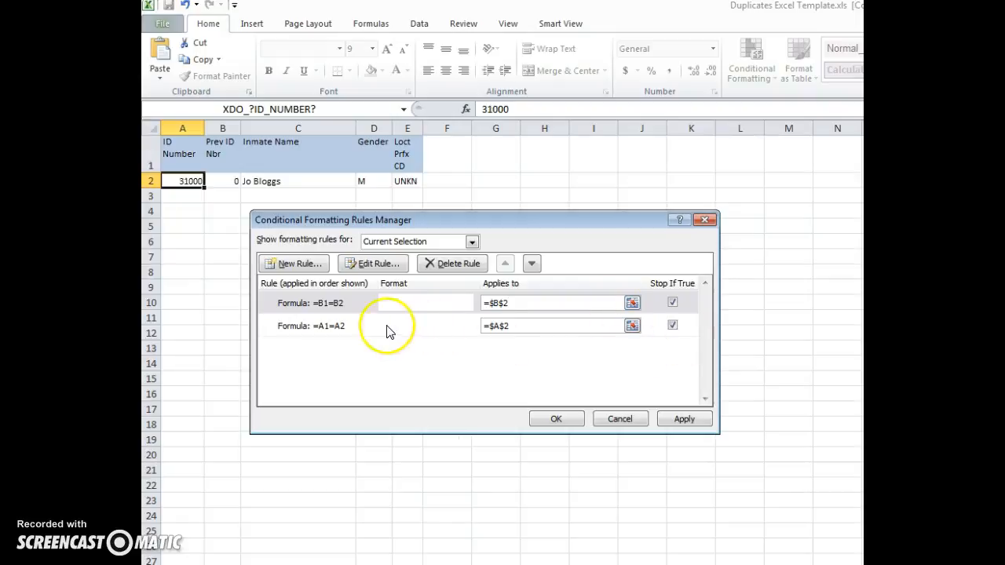
pyautogui.click(330, 303)
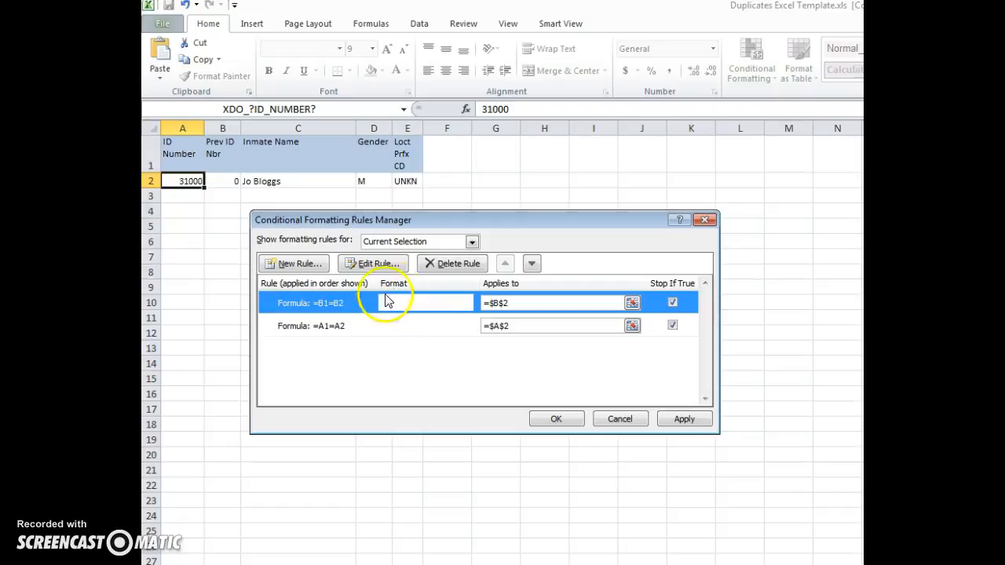
pyautogui.click(680, 419)
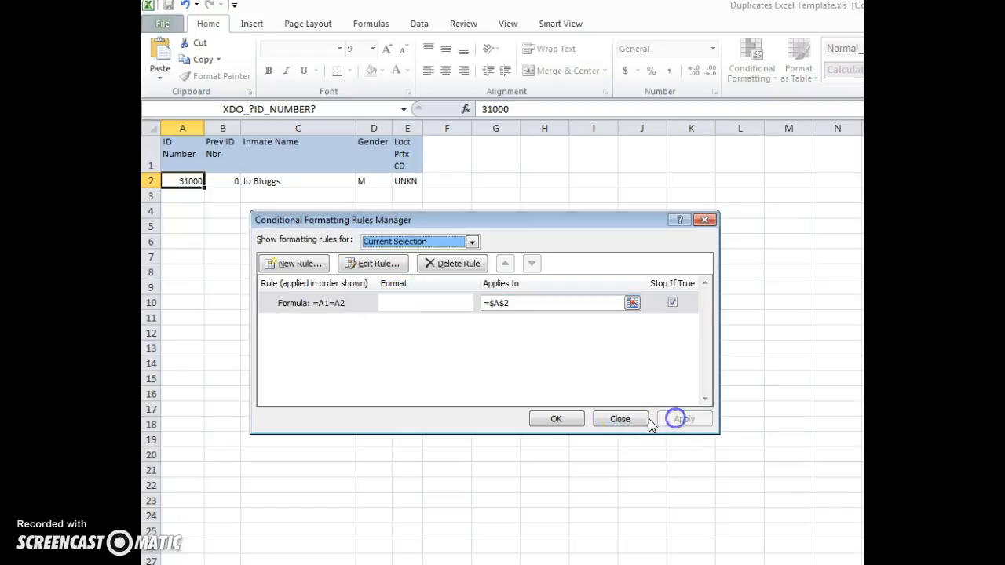
pyautogui.click(409, 241)
pyautogui.click(398, 265)
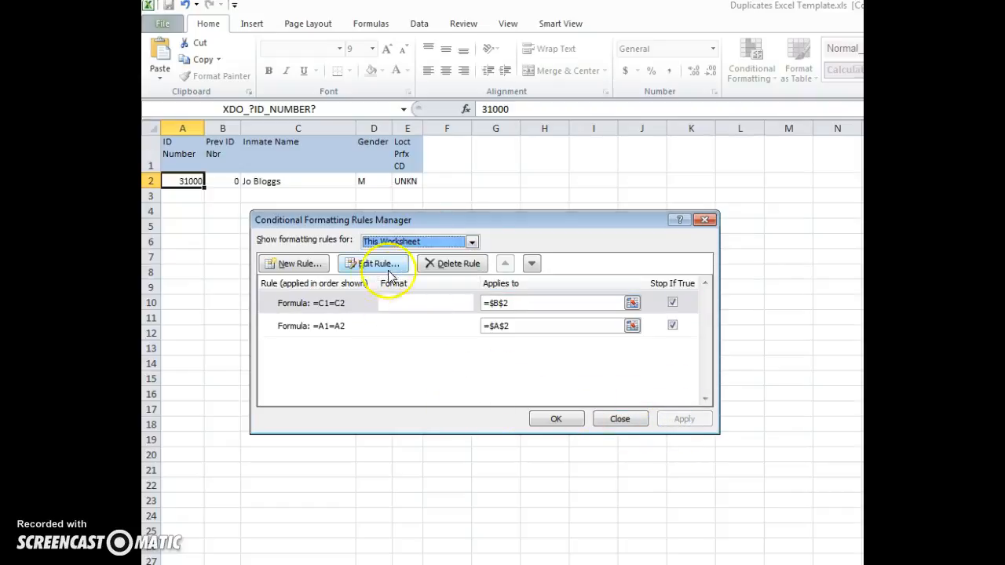
# - Create a formula-based conditional formatting rule with the formula =C1=C2 for the Inmate Name column
pyautogui.click(262, 263)
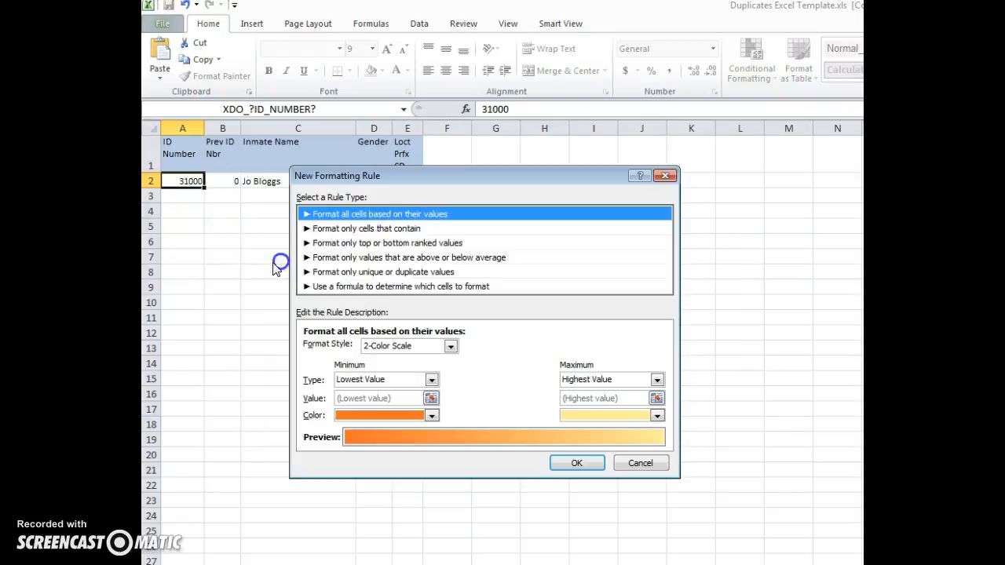
pyautogui.click(333, 287)
pyautogui.click(327, 349)
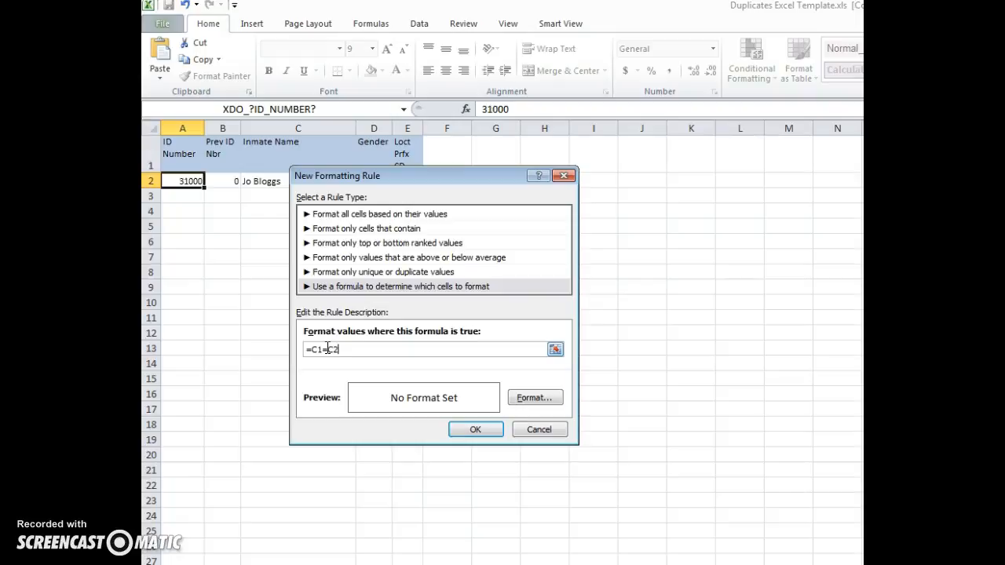
# - Set the font color of the new =C1=C2 rule to white and add the rule
pyautogui.click(542, 397)
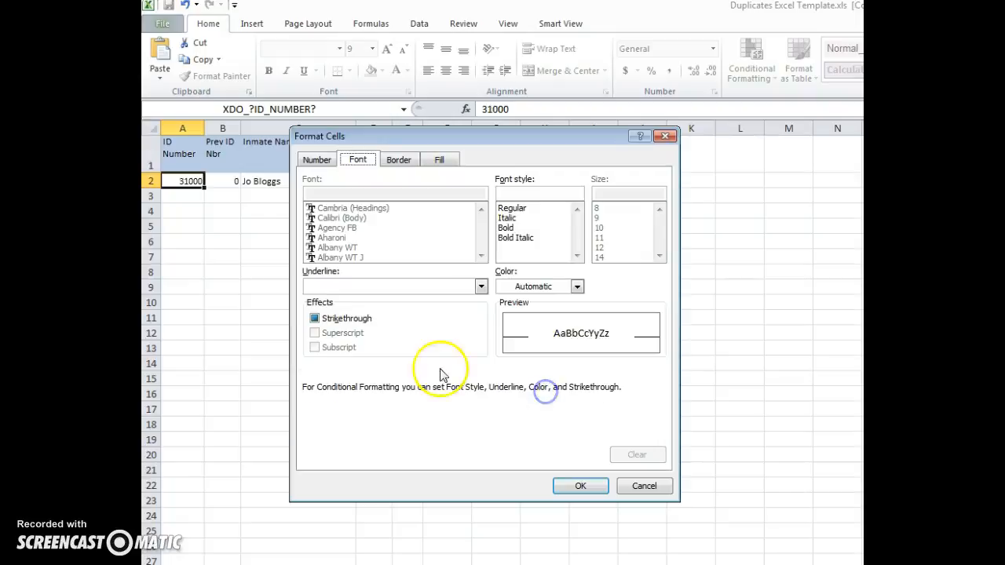
pyautogui.click(514, 286)
pyautogui.click(515, 347)
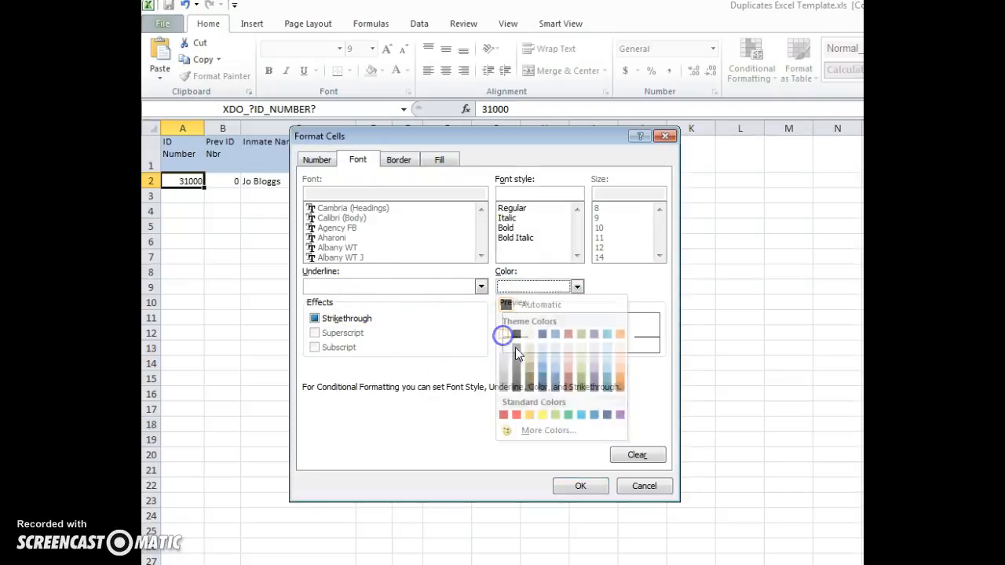
pyautogui.click(580, 485)
pyautogui.click(475, 428)
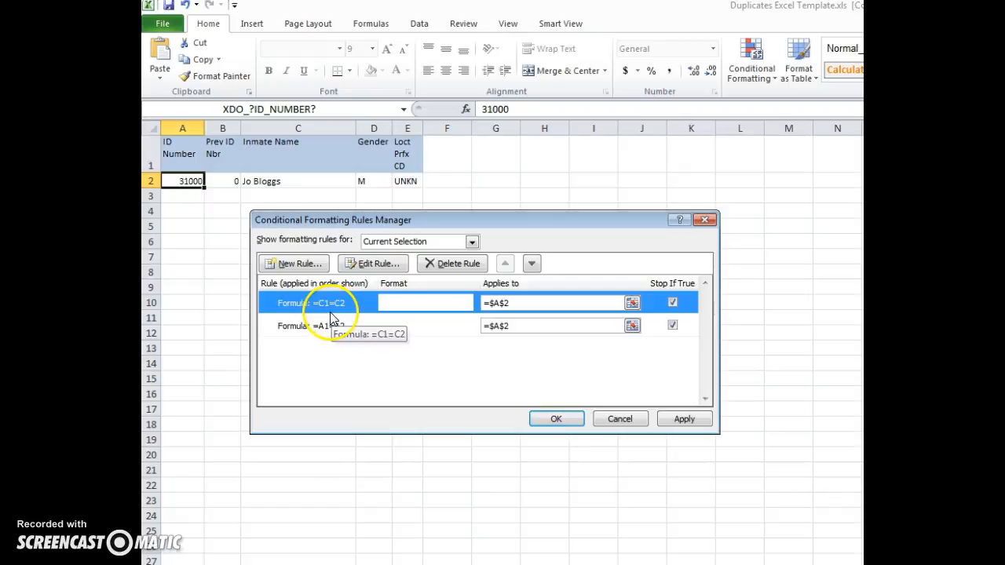
# - Make the =C1=C2 rule apply to =$C$2, apply the change and list the rules for this worksheet
pyautogui.click(518, 303)
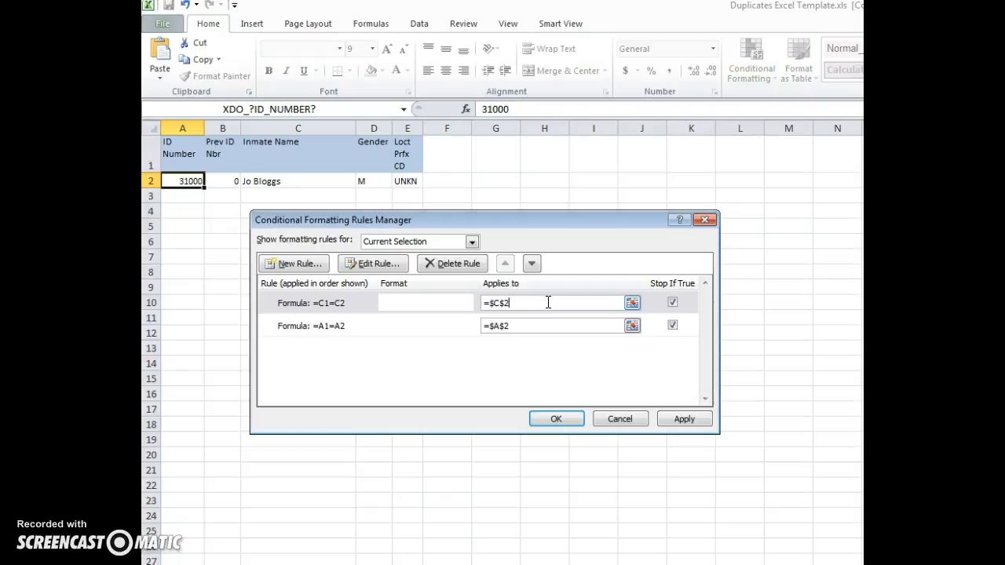
pyautogui.click(676, 419)
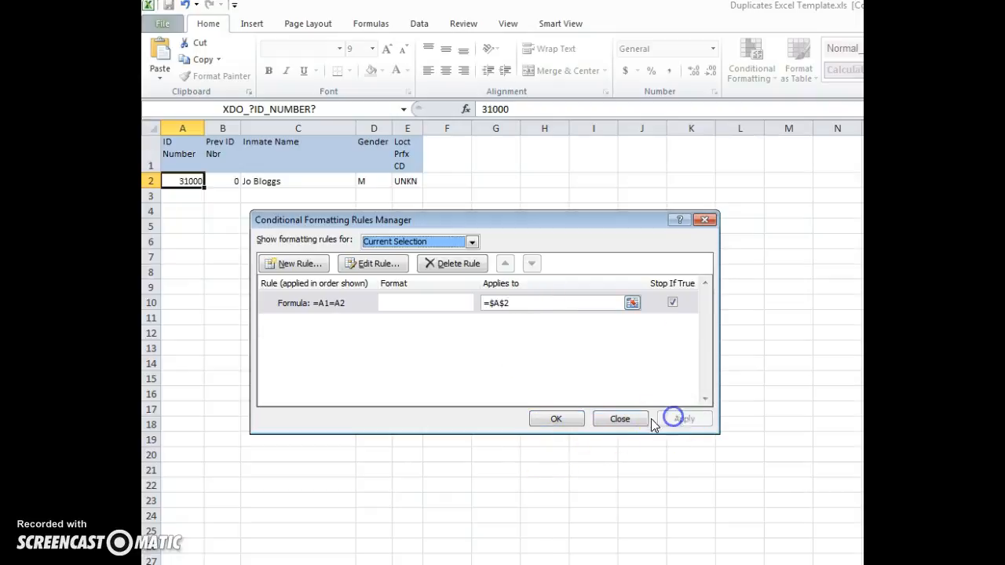
pyautogui.click(397, 241)
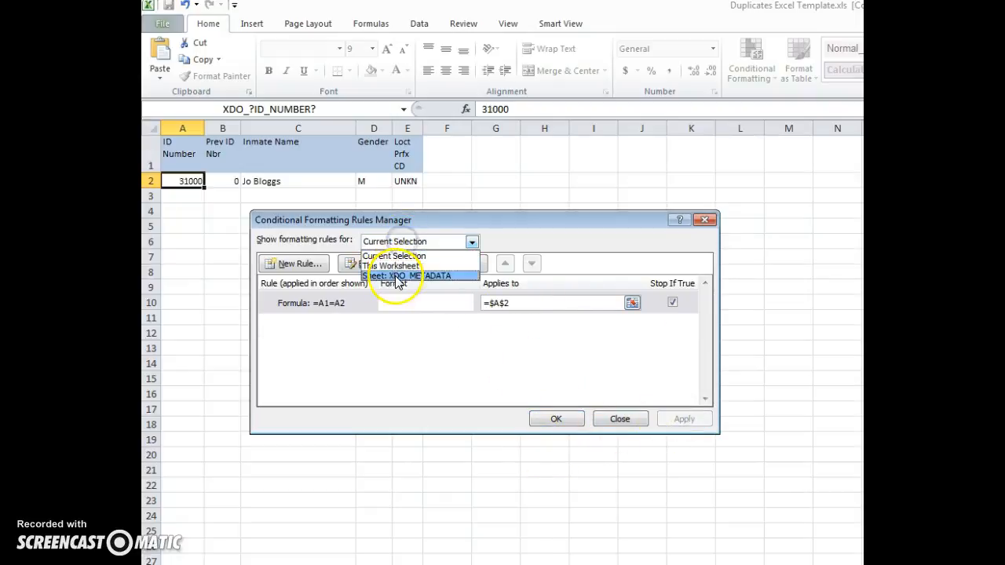
pyautogui.click(398, 271)
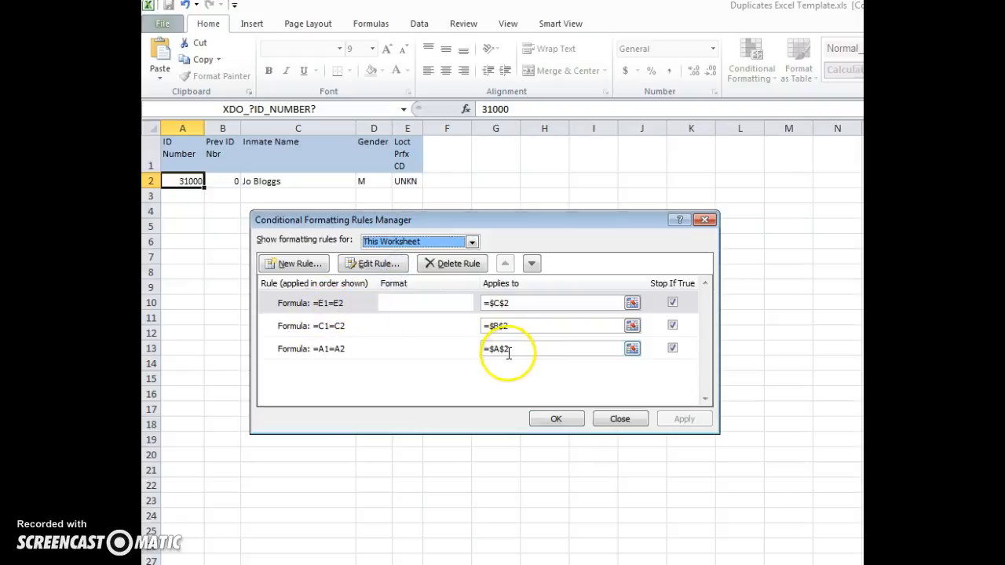
# - Correct the formula of the rule that applies to =$C$2 to =C1=C2, apply it and close the rules manager
pyautogui.click(336, 303)
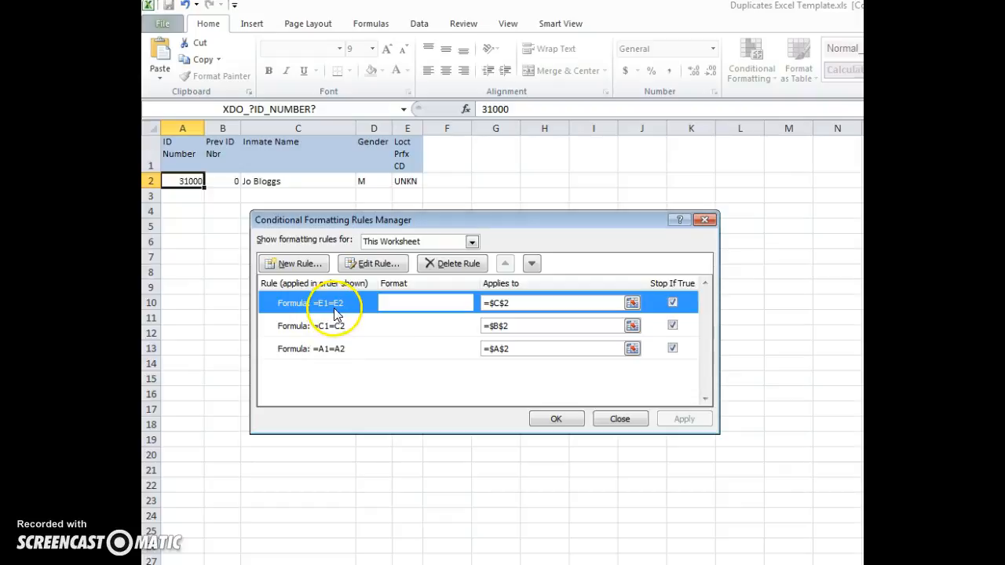
pyautogui.click(355, 264)
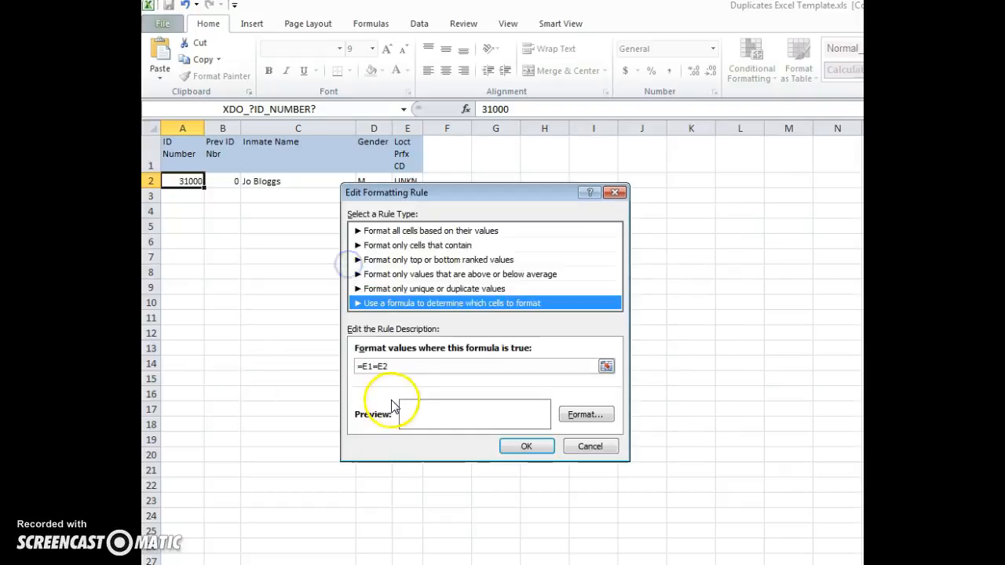
pyautogui.click(394, 364)
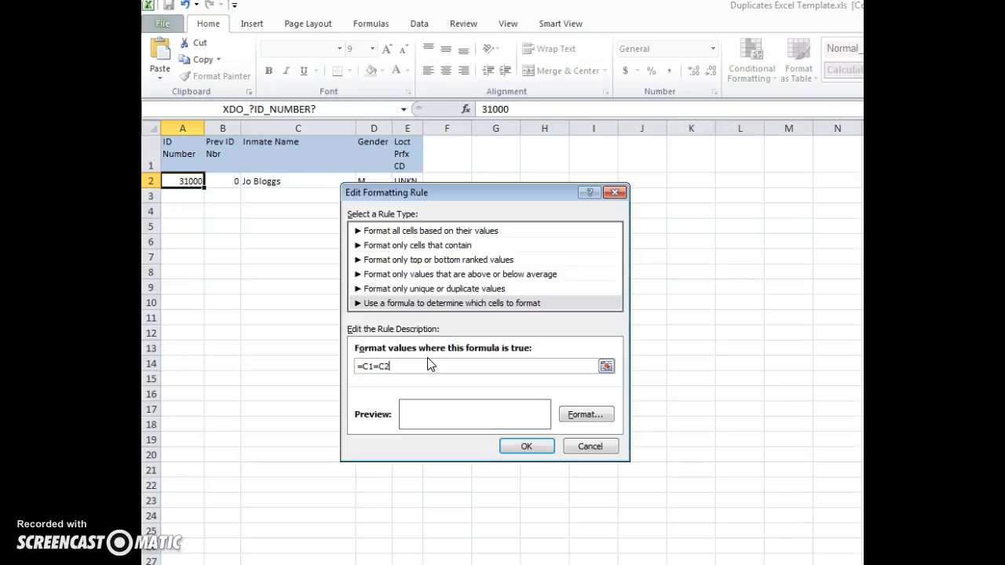
pyautogui.click(526, 446)
pyautogui.click(685, 420)
pyautogui.click(375, 244)
pyautogui.click(375, 245)
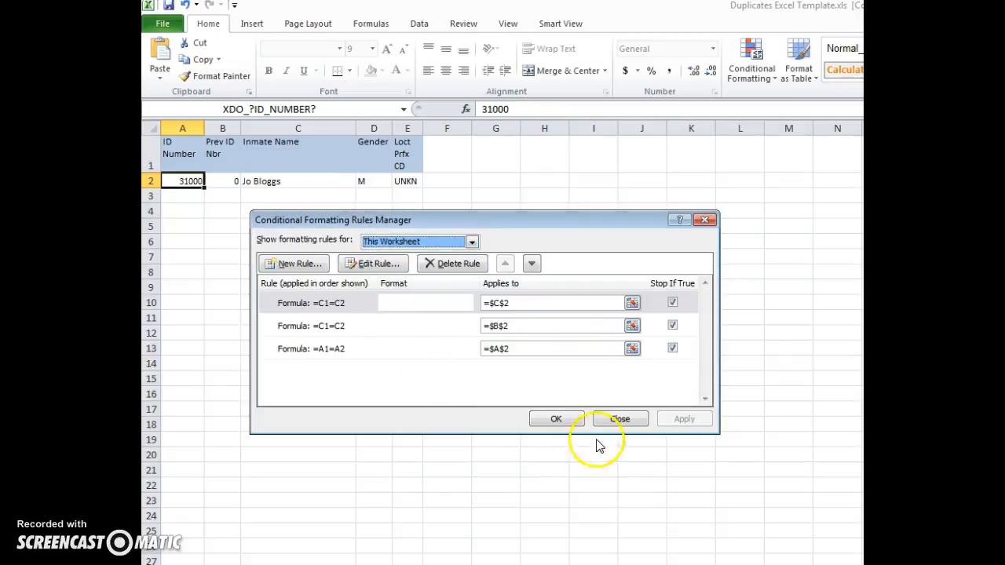
pyautogui.click(559, 418)
# - Reopen the worksheet's conditional formatting rules and set the formula of the rule that applies to =$B$2 to =B1=B2
pyautogui.click(757, 73)
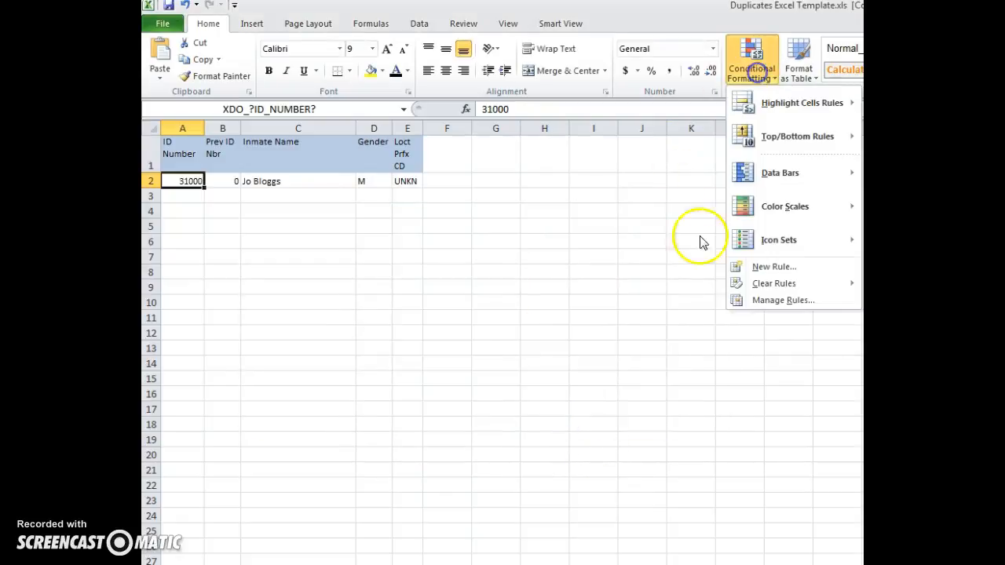
pyautogui.click(747, 302)
pyautogui.click(385, 244)
pyautogui.click(387, 266)
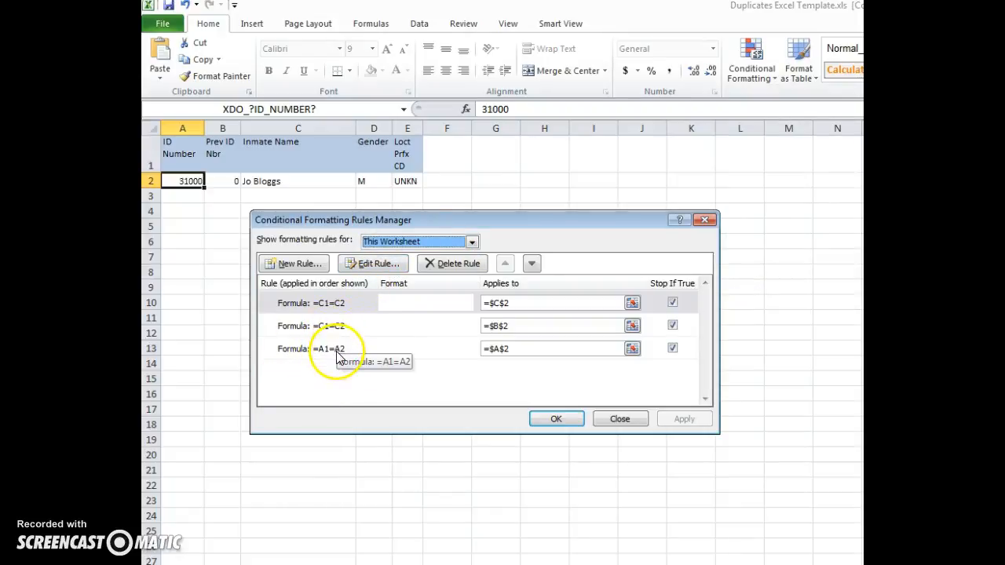
pyautogui.click(337, 328)
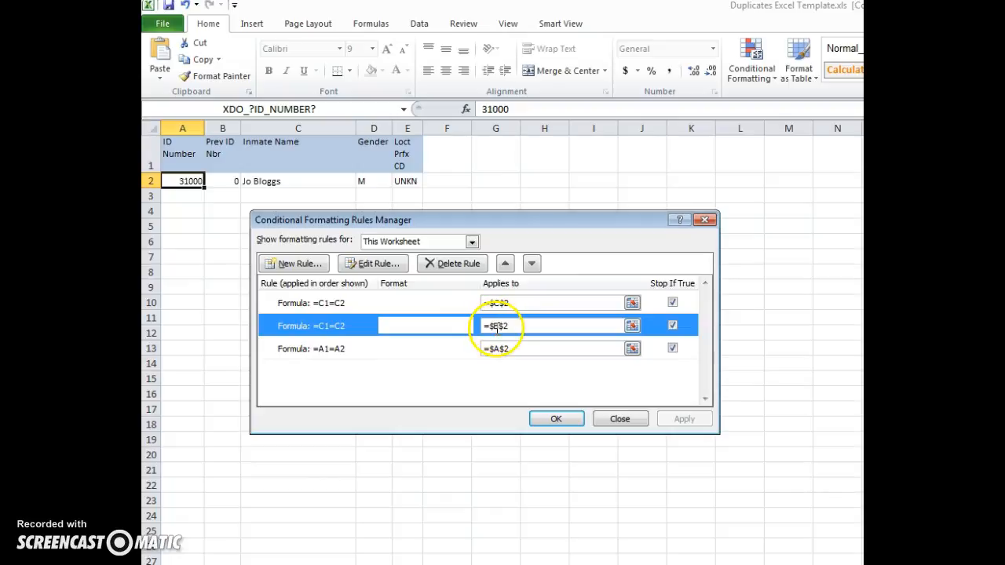
pyautogui.click(367, 263)
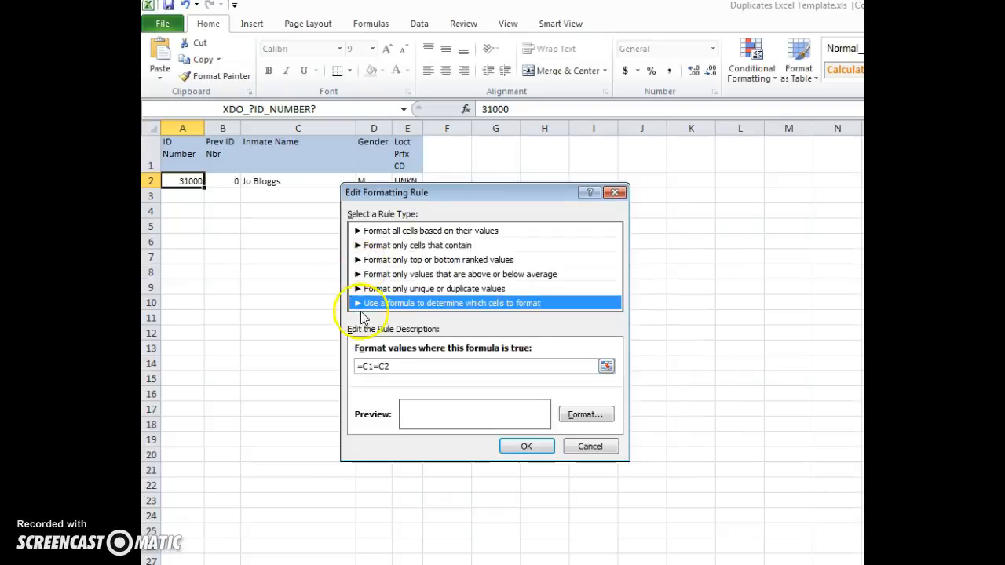
pyautogui.click(389, 365)
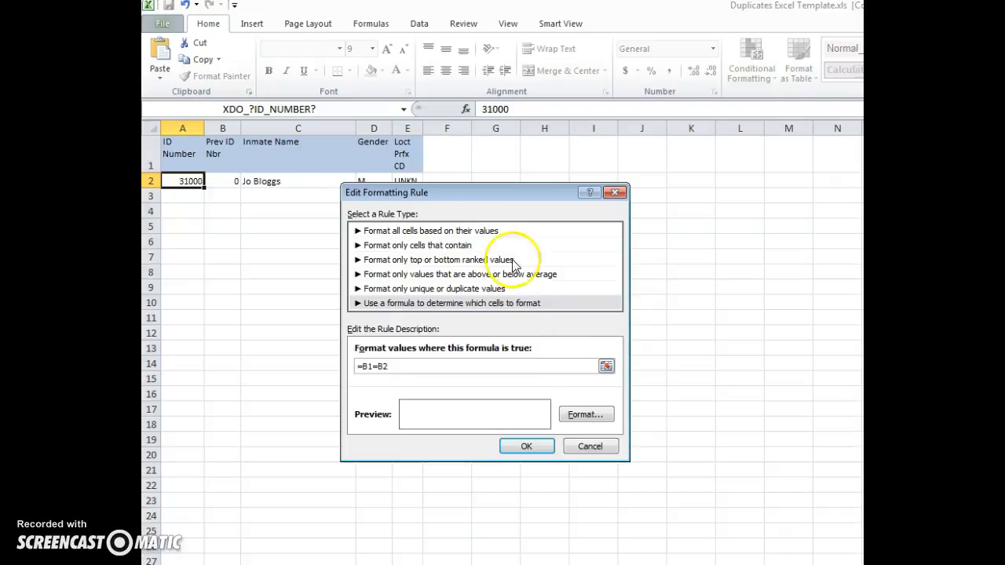
pyautogui.click(531, 450)
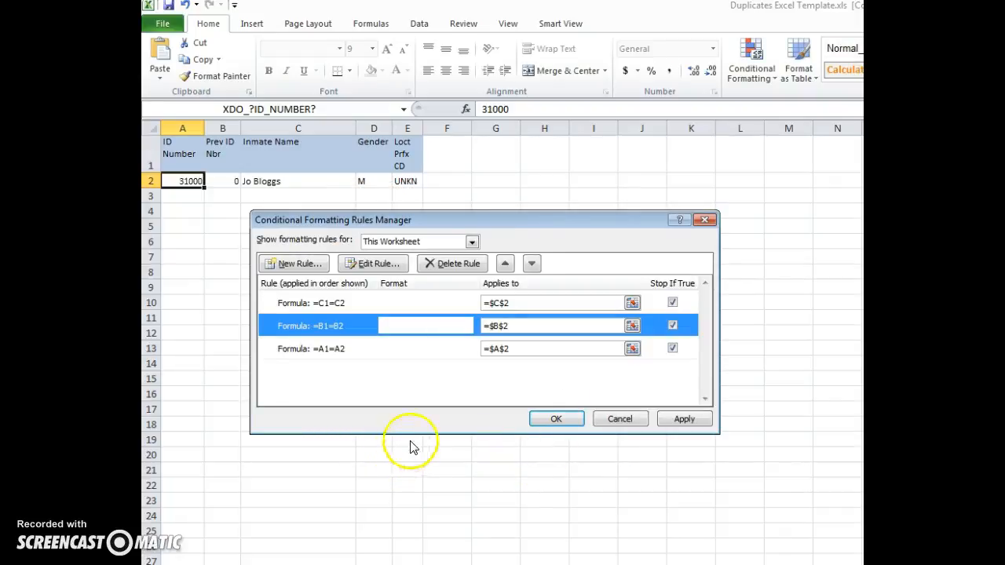
# - Apply the corrected rules, then reopen the rules manager and check the formulas of all rules for this worksheet
pyautogui.click(682, 420)
pyautogui.click(599, 422)
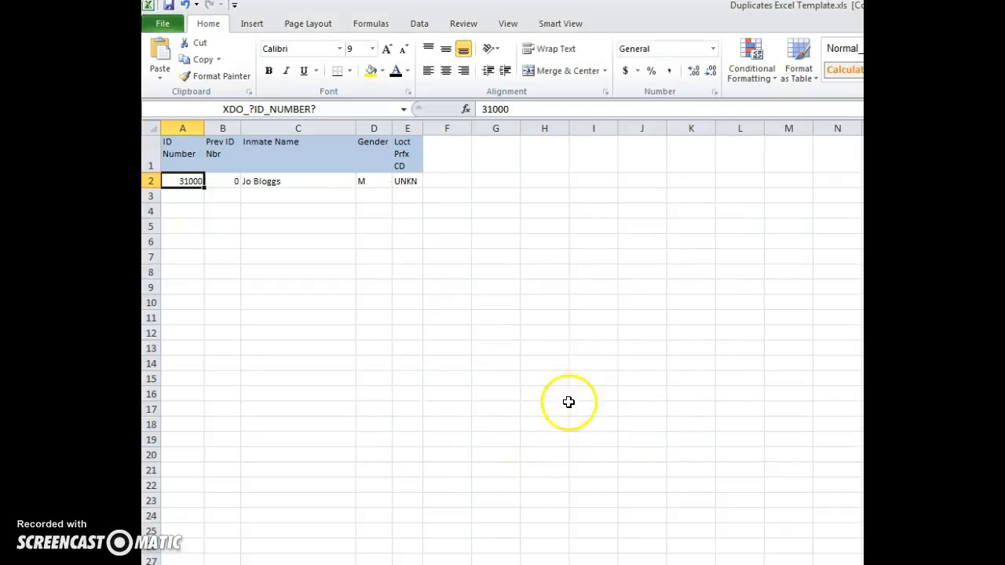
pyautogui.click(750, 69)
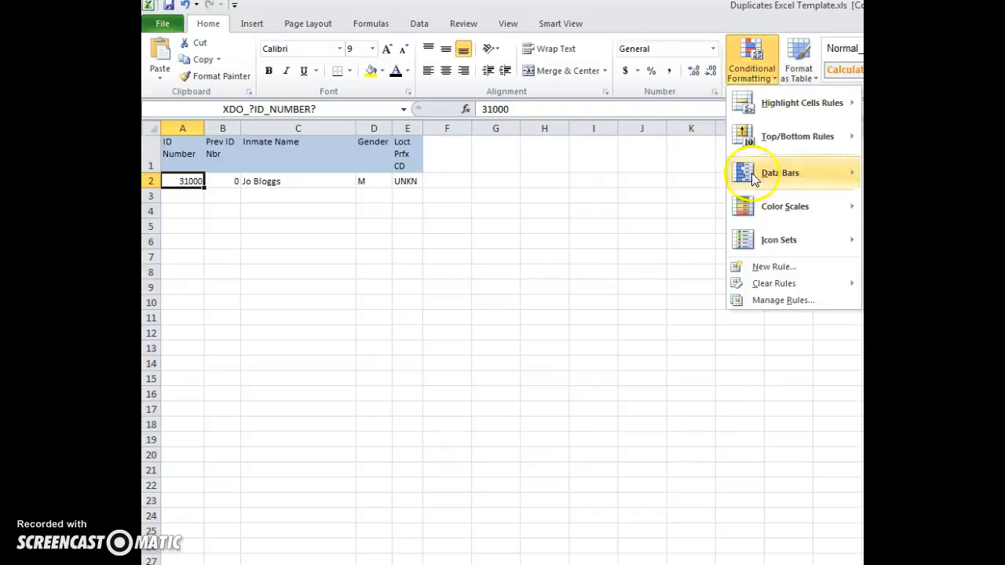
pyautogui.click(760, 300)
pyautogui.click(395, 240)
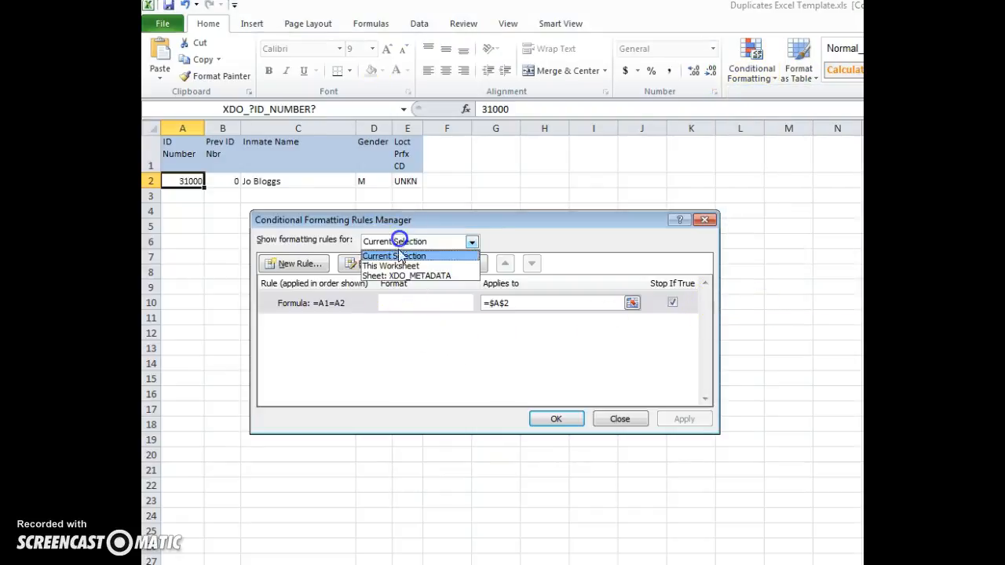
pyautogui.click(393, 264)
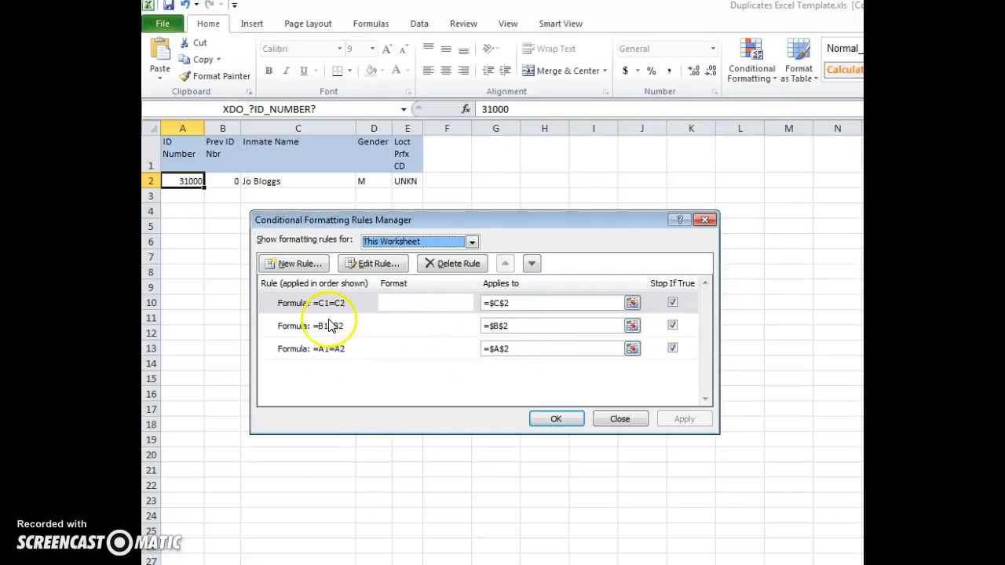
pyautogui.click(559, 419)
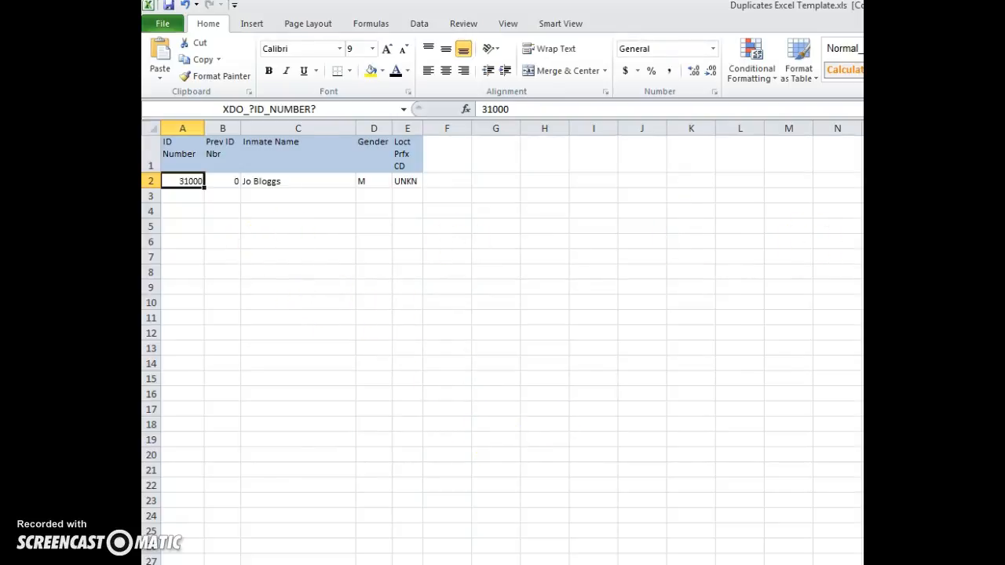
# - Save the template and, in BI Publisher Template Viewer, process Duplicates Excel Template.xls with DCS Scoreboard Data.xml to Excel output
pyautogui.click(162, 24)
pyautogui.click(183, 52)
pyautogui.hotkey('alt', 'Tab')
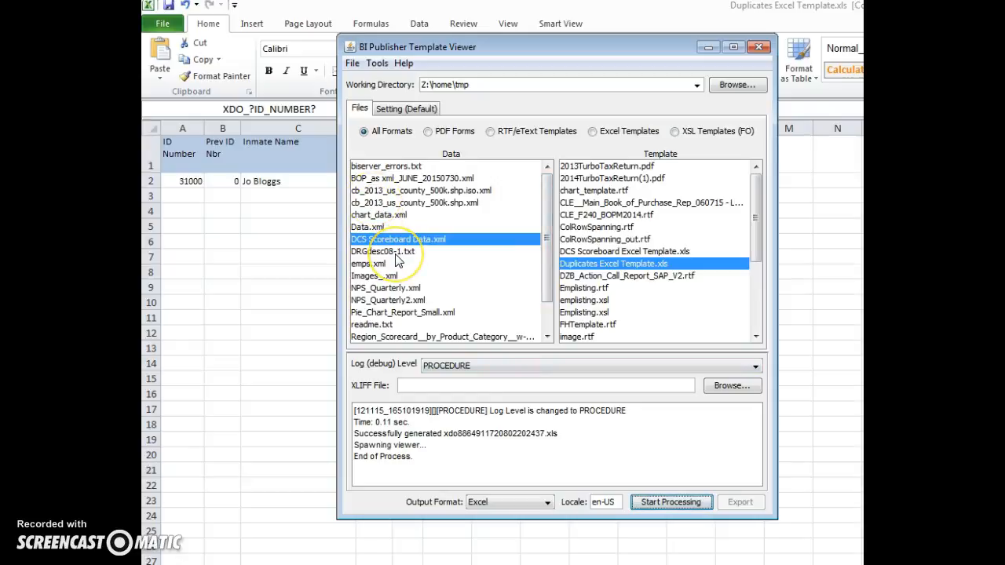
pyautogui.moveTo(760, 252)
pyautogui.mouseDown()
pyautogui.moveTo(762, 269)
pyautogui.moveTo(760, 236)
pyautogui.mouseUp()
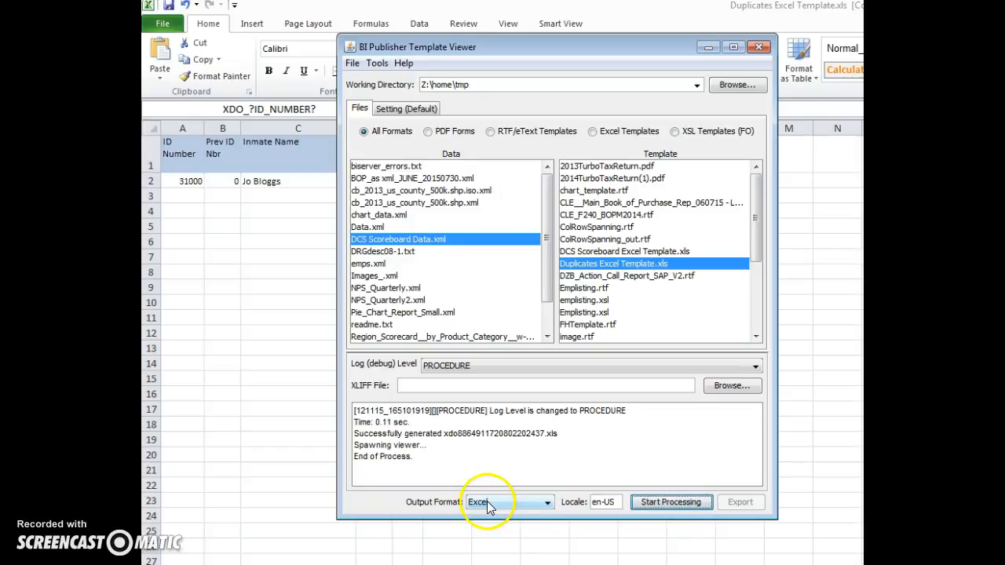
pyautogui.click(674, 506)
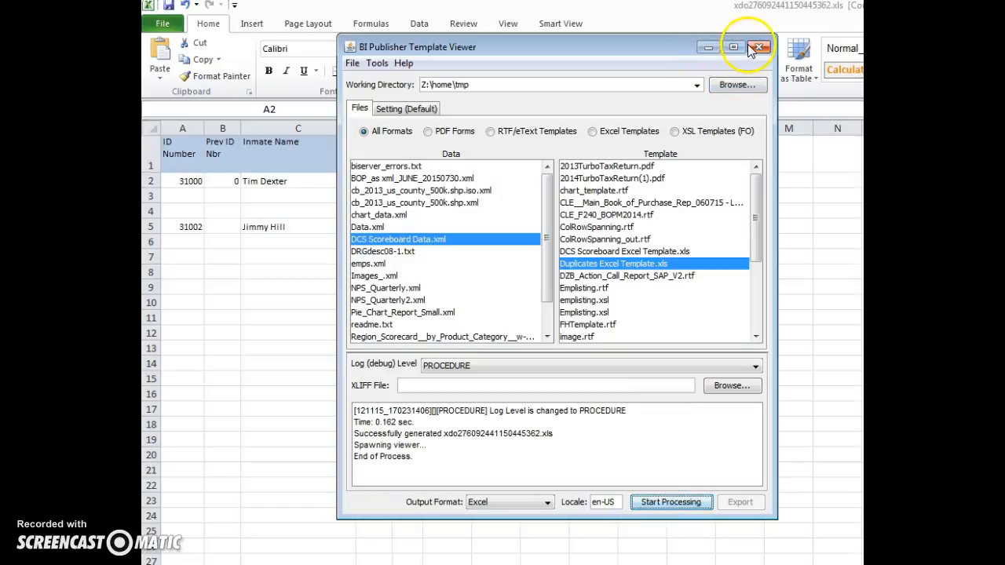
# - Inspect the generated workbook by highlighting A2:C2 and the repeated inmate details in A3:C4, then clear the highlight
pyautogui.click(708, 49)
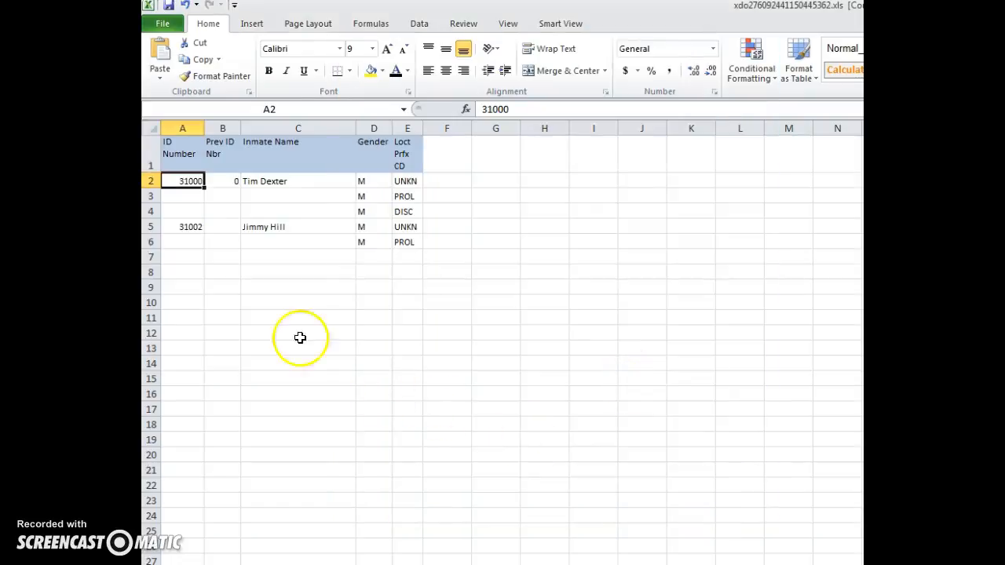
pyautogui.moveTo(194, 182); pyautogui.dragTo(293, 183)
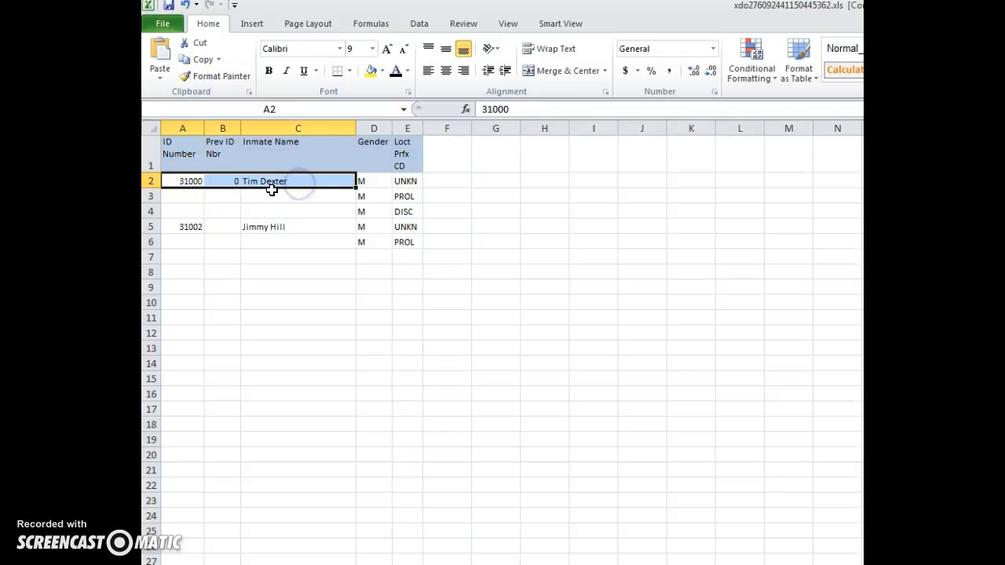
pyautogui.moveTo(193, 198); pyautogui.dragTo(268, 205)
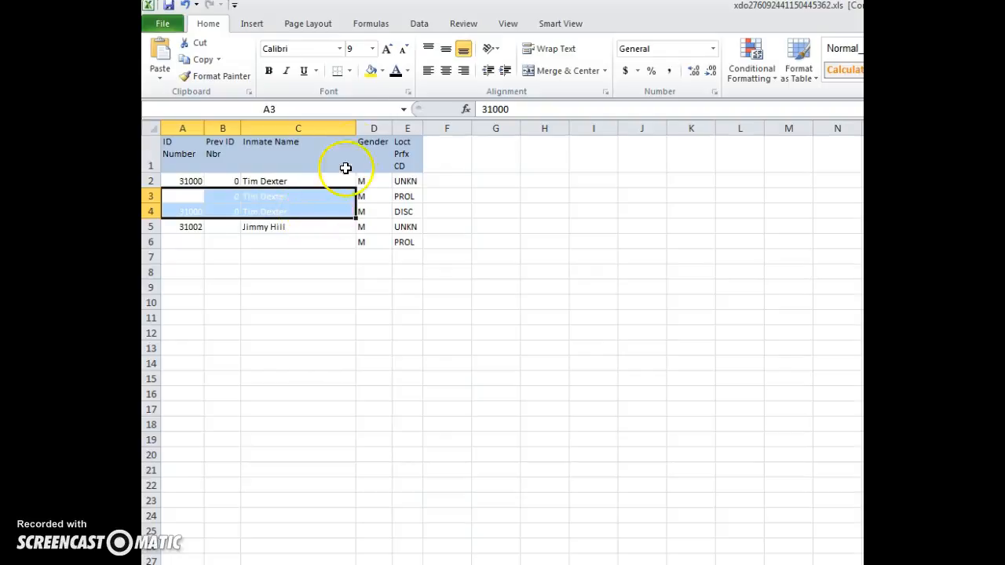
pyautogui.press('Delete')
pyautogui.click(297, 272)
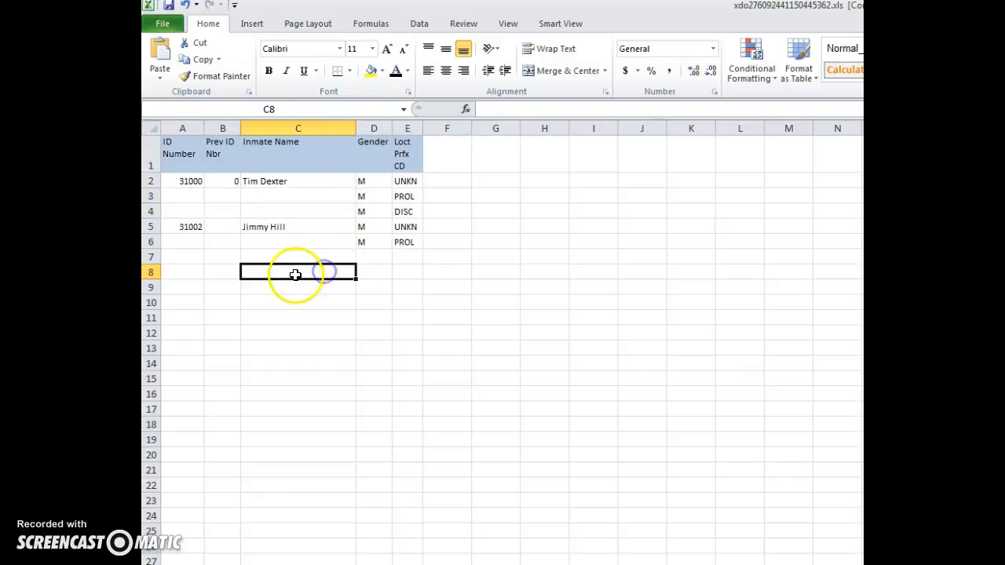